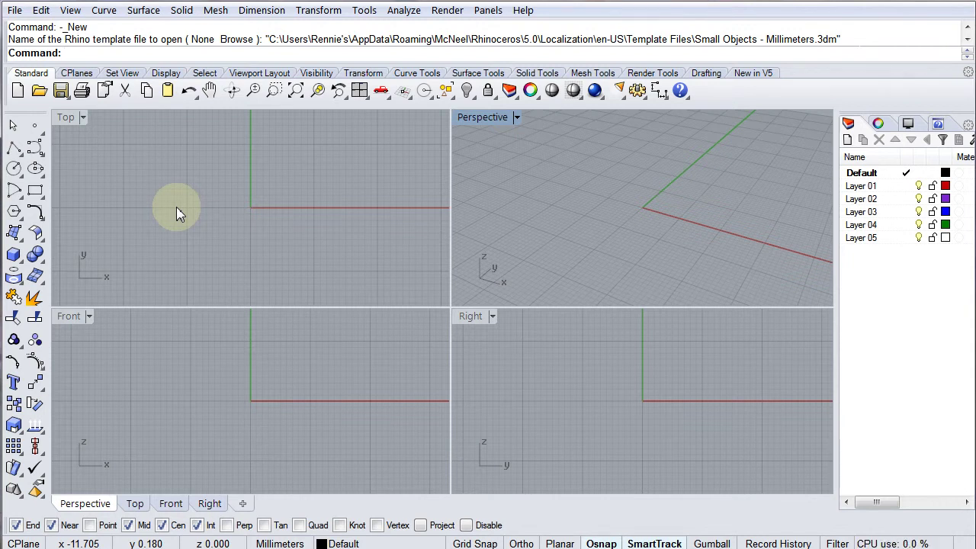
# - Draw a solid cylinder about 19 mm in radius and 14 mm high near the origin in the Top view
pyautogui.click(21, 255)
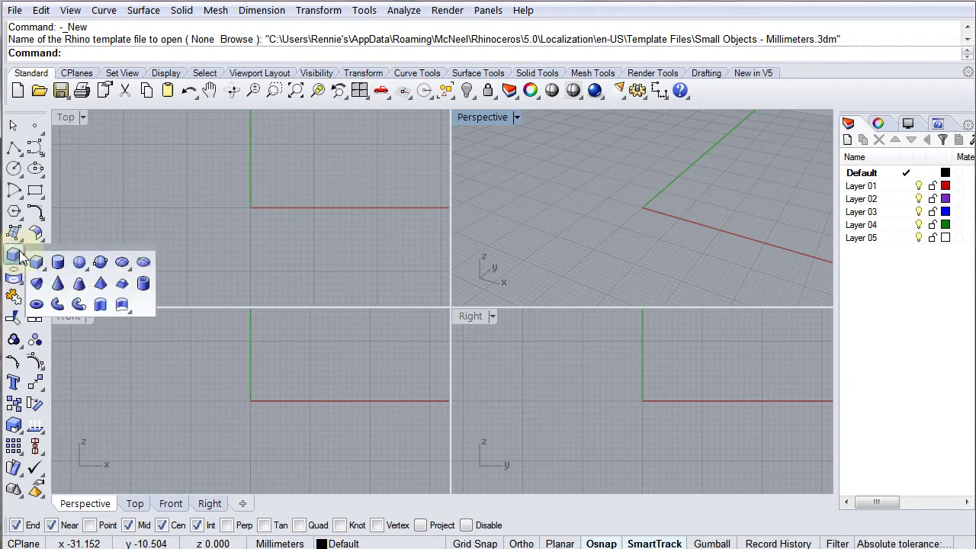
pyautogui.click(60, 266)
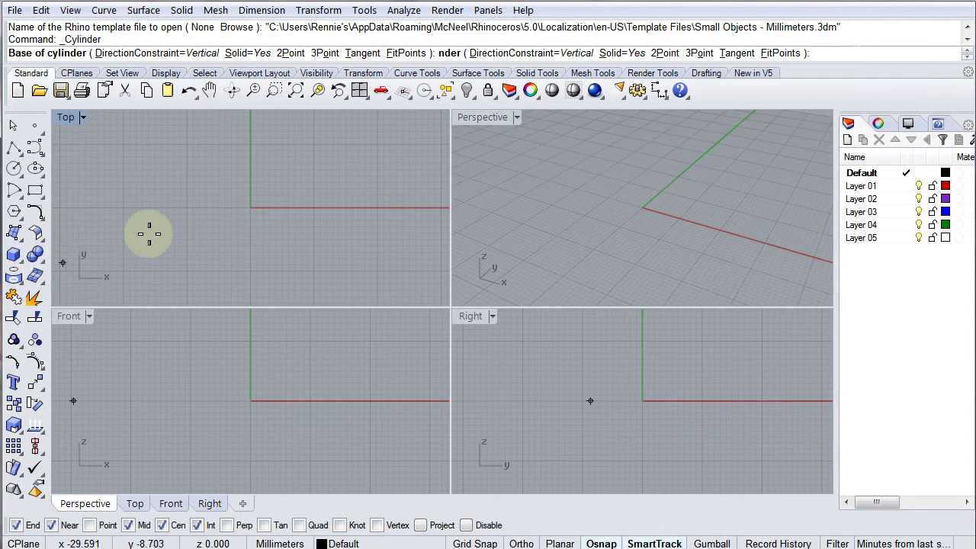
pyautogui.scroll(-3, 201, 224)
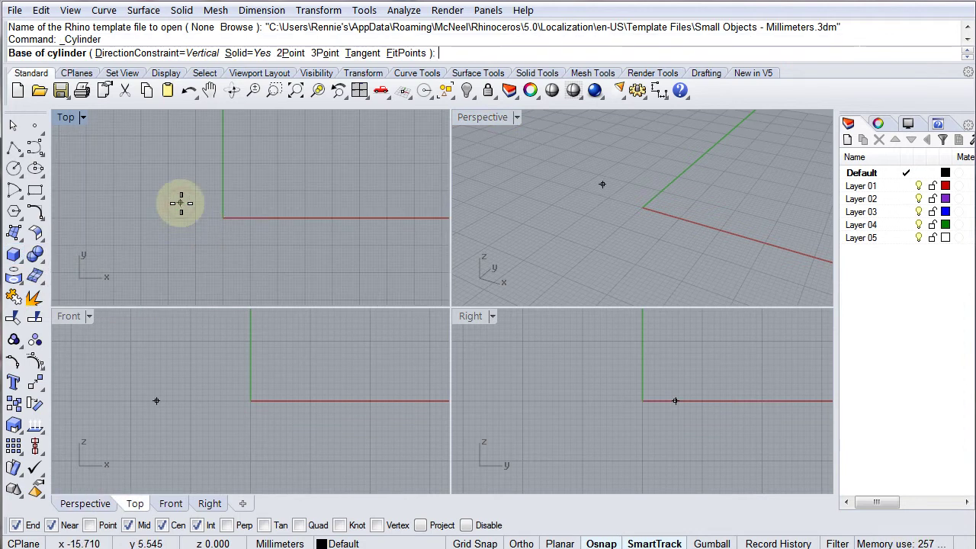
pyautogui.click(180, 202)
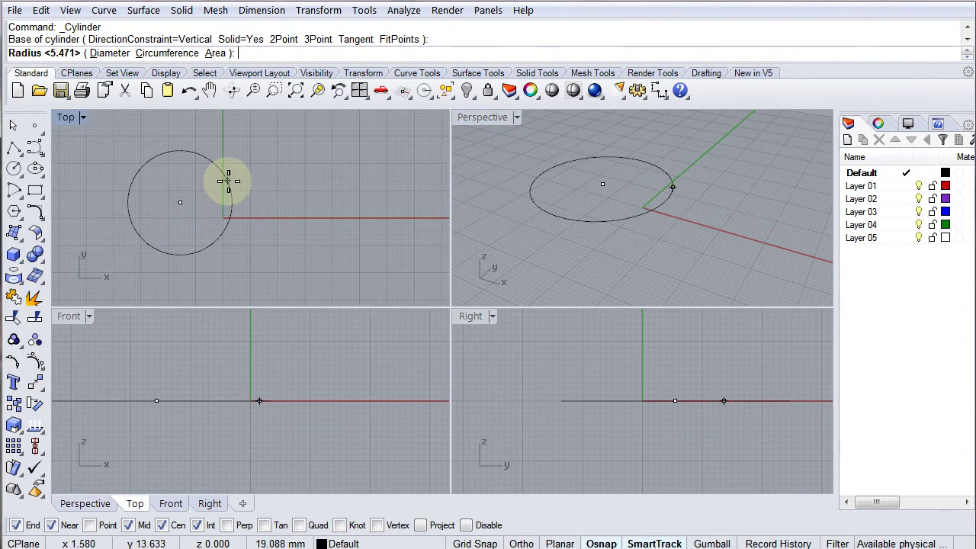
pyautogui.click(228, 181)
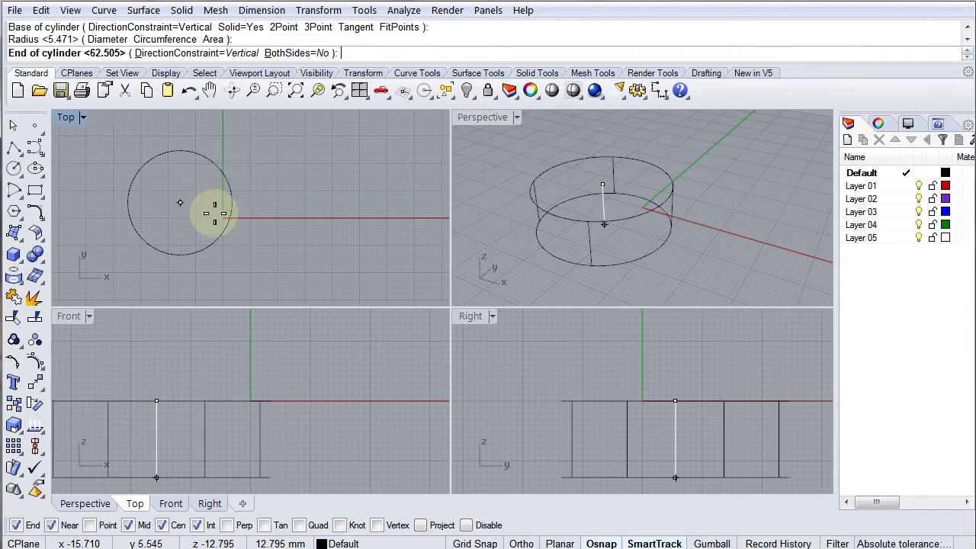
pyautogui.click(219, 191)
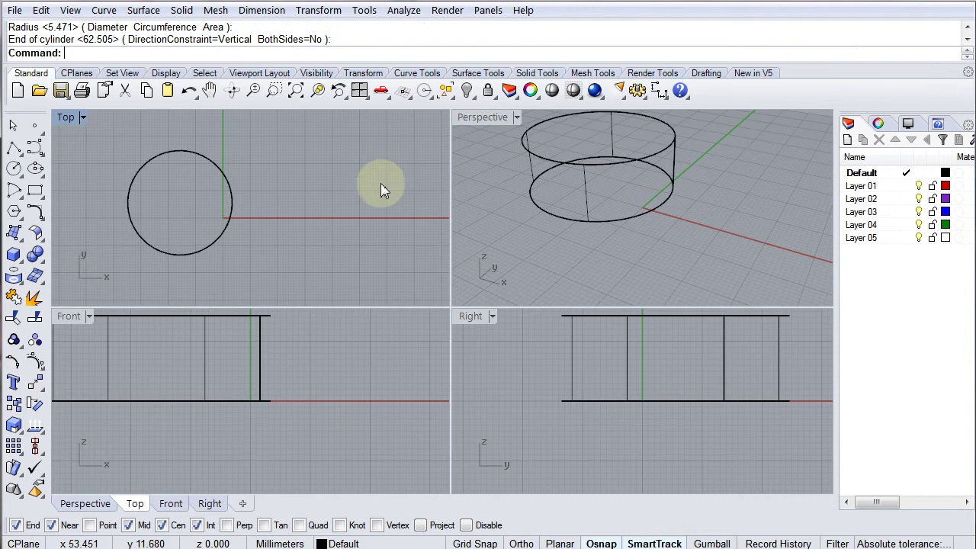
# - Set the Perspective viewport to Shaded display and delete the cylinder
pyautogui.click(466, 119)
pyautogui.click(475, 175)
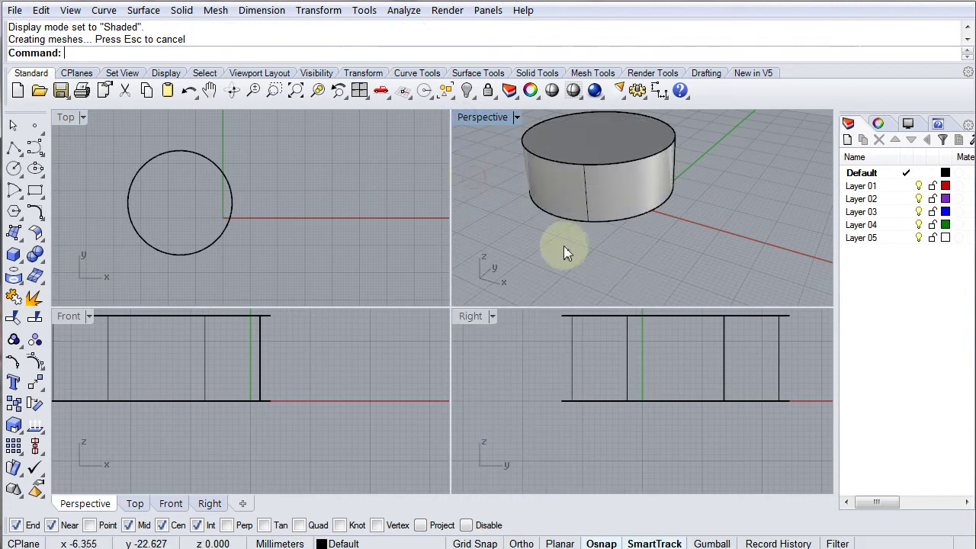
pyautogui.click(571, 202)
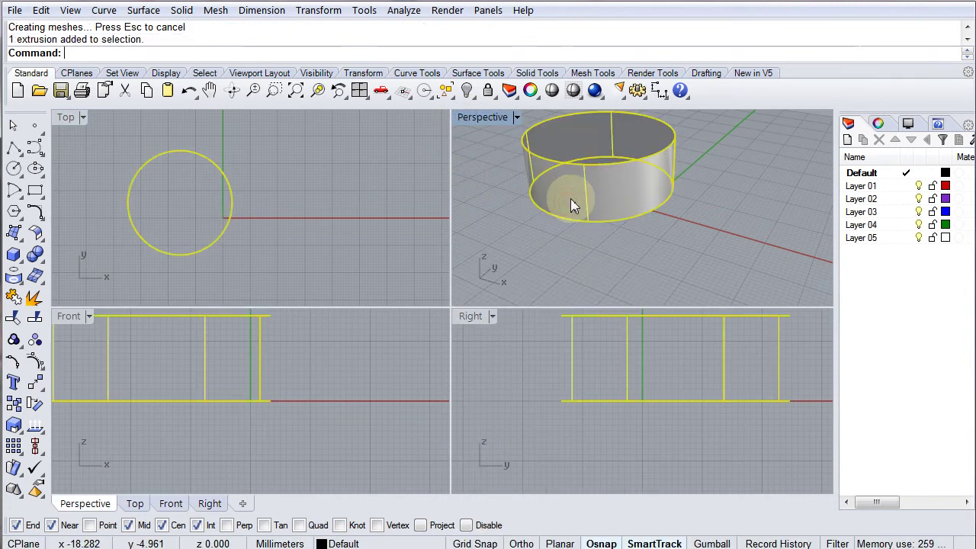
pyautogui.press('Delete')
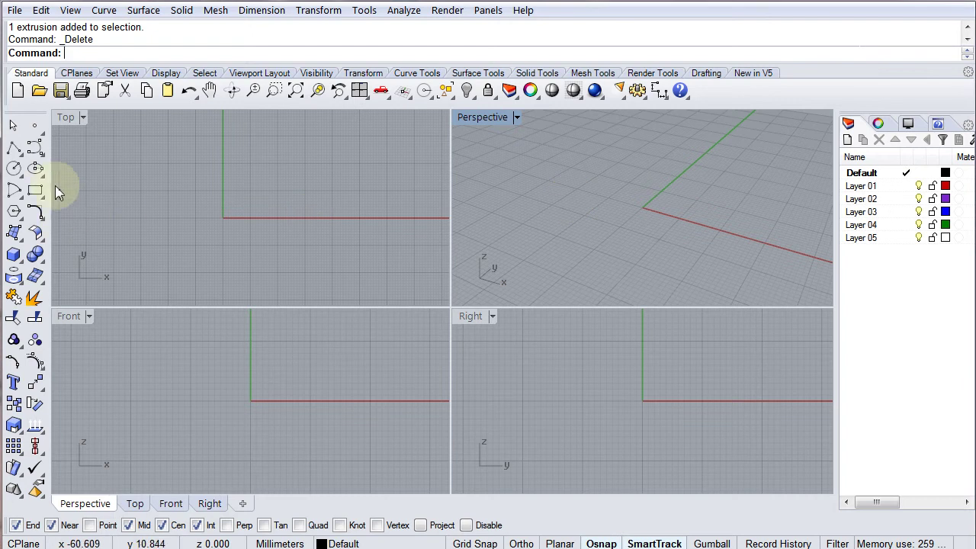
pyautogui.click(15, 170)
pyautogui.click(181, 215)
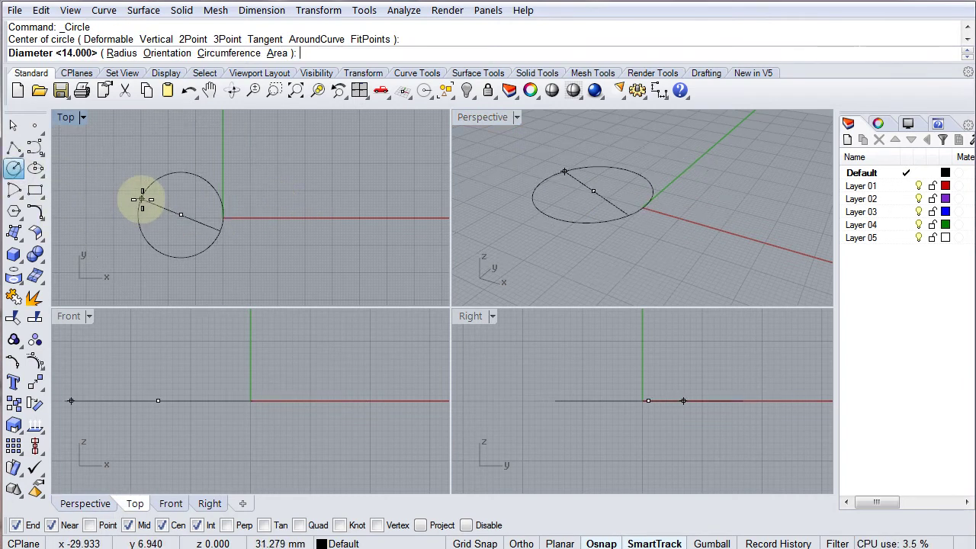
pyautogui.press('Escape')
# - Draw a solid disc-shaped cylinder about 26 mm in radius and 4 mm high, on the negative X side of the Top view
pyautogui.click(15, 255)
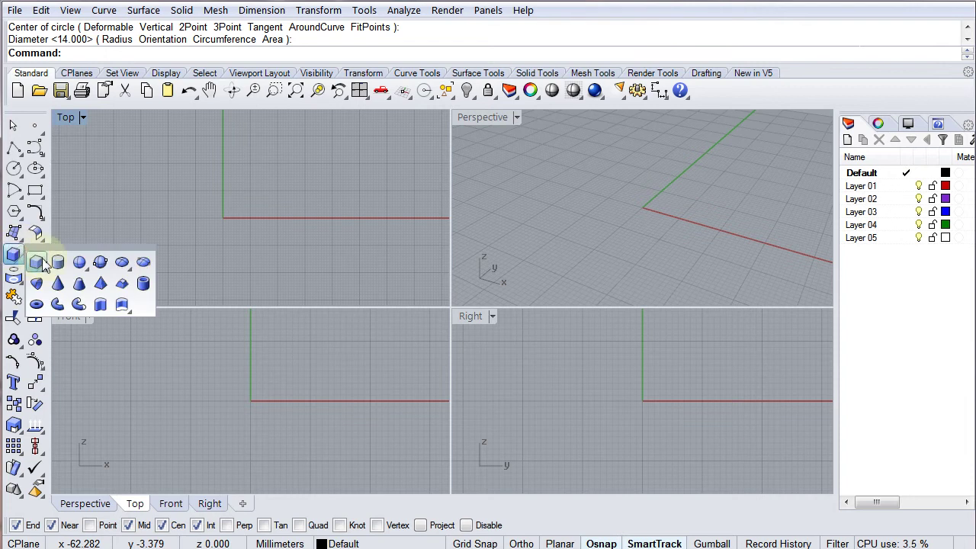
pyautogui.click(57, 262)
pyautogui.click(122, 193)
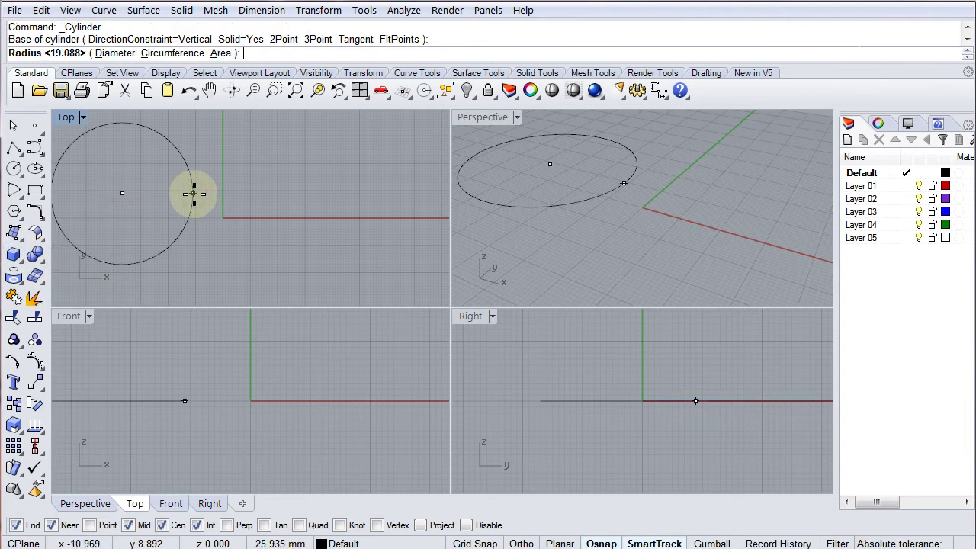
pyautogui.click(194, 193)
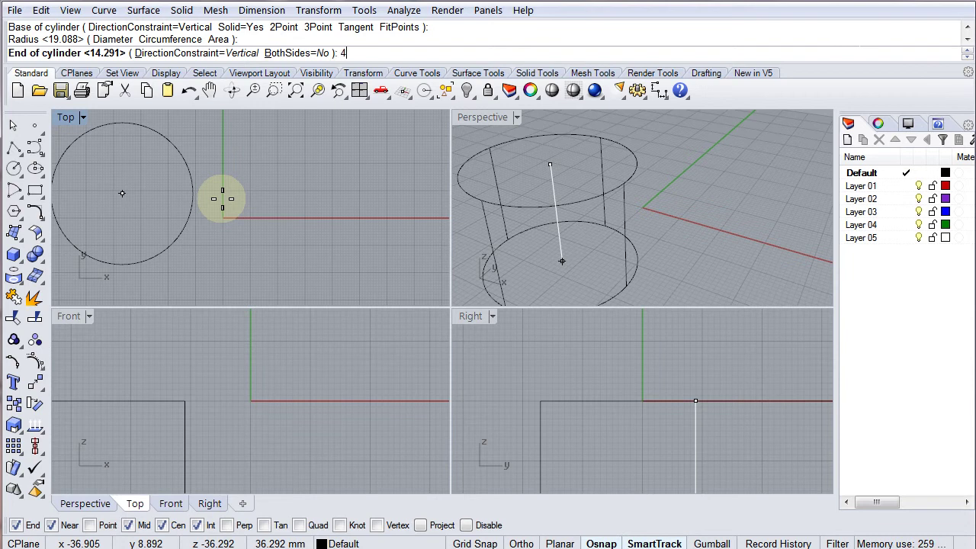
pyautogui.press('Return')
# - Add a second solid cylinder about 17 mm in radius and 4 mm high beside the large disc, on the positive X side
pyautogui.scroll(-5, 219, 200)
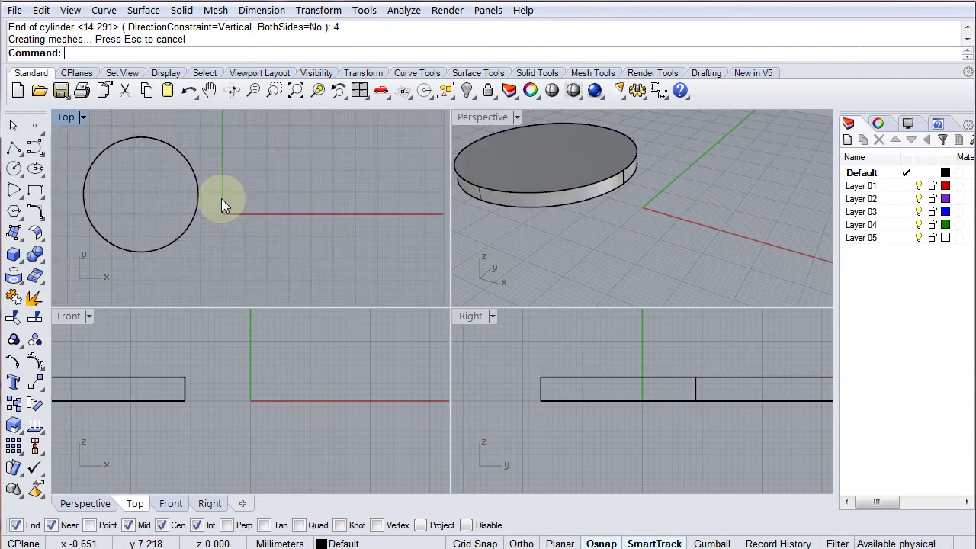
pyautogui.scroll(2, 229, 210)
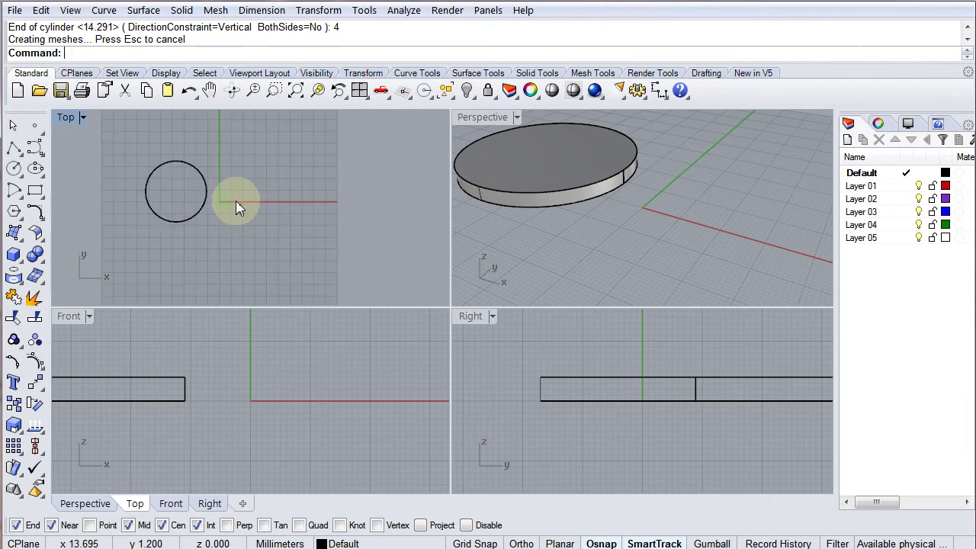
pyautogui.press('Return')
pyautogui.click(240, 196)
pyautogui.click(254, 182)
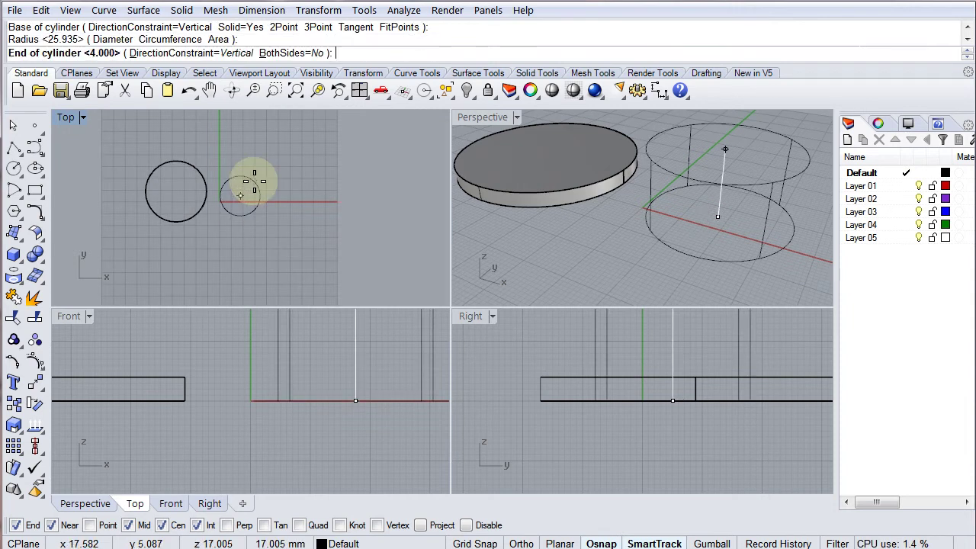
pyautogui.press('Return')
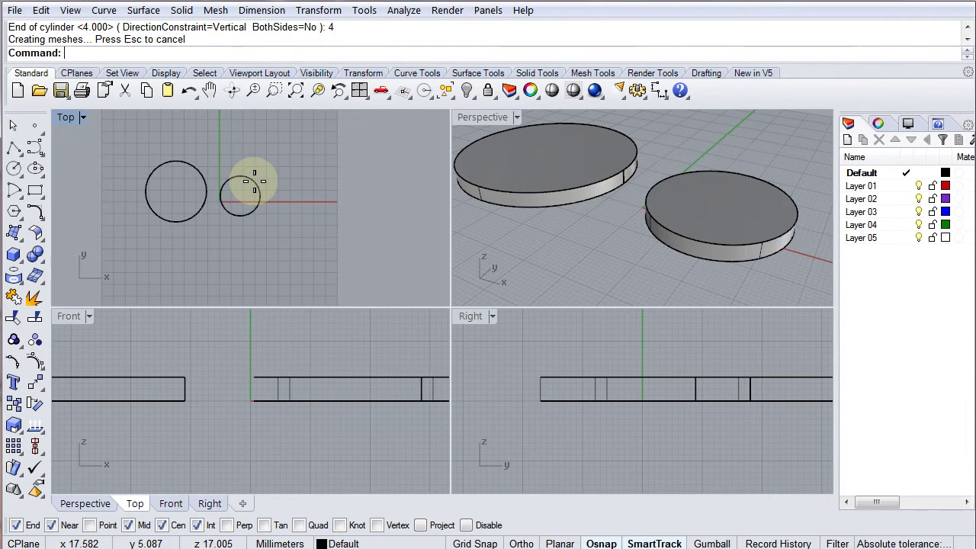
# - Add a third, smaller solid cylinder 4 mm high, spaced from the medium disc in the positive Y direction
pyautogui.press('Return')
pyautogui.click(241, 148)
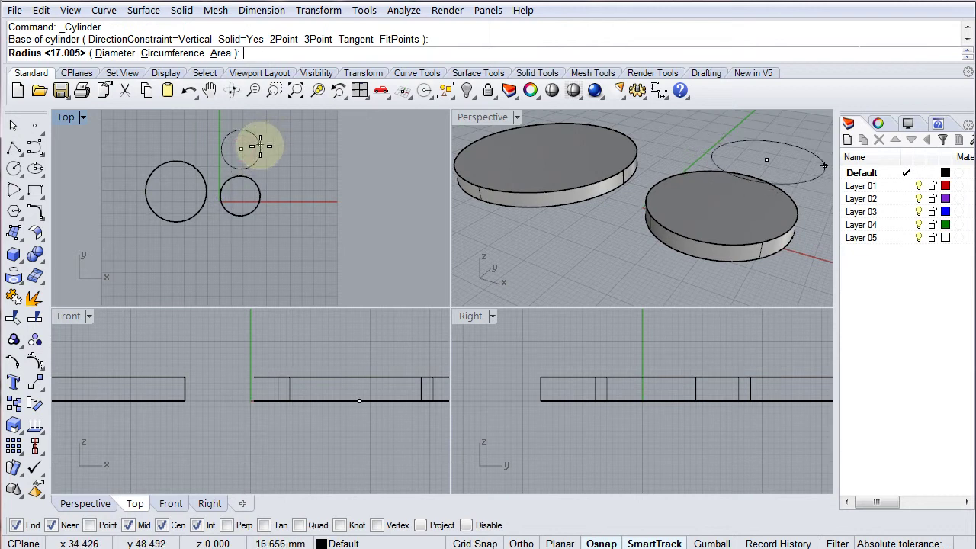
pyautogui.click(253, 147)
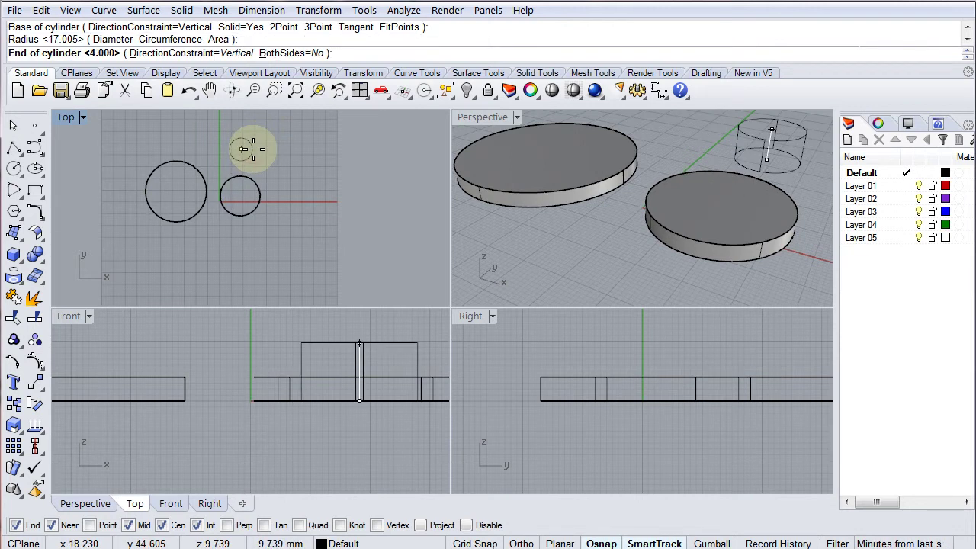
pyautogui.write('4')
pyautogui.press('Return')
# - Stand the medium disc upright by rotating it 270 degrees in the Right view with Ortho on
pyautogui.moveTo(744, 189); pyautogui.dragTo(693, 207, button='right')
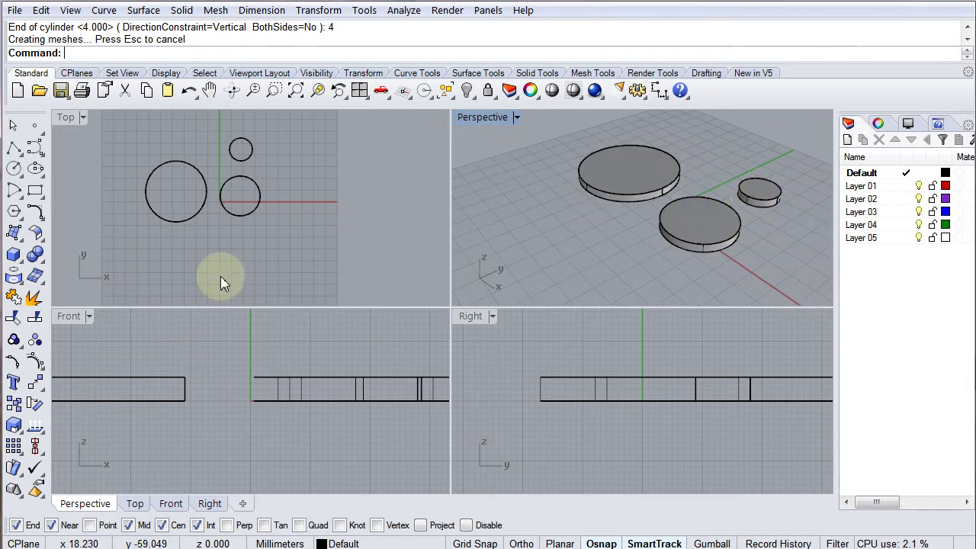
pyautogui.click(244, 189)
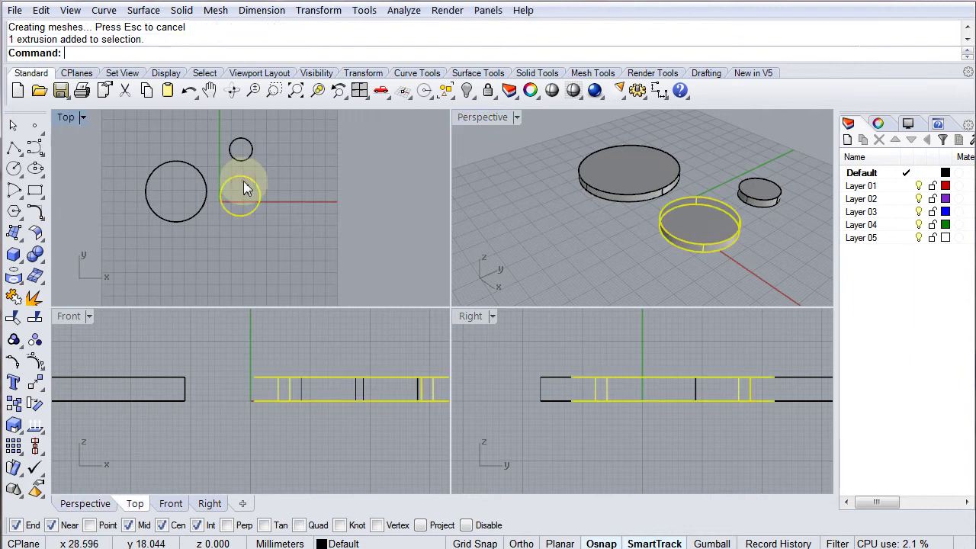
pyautogui.click(36, 405)
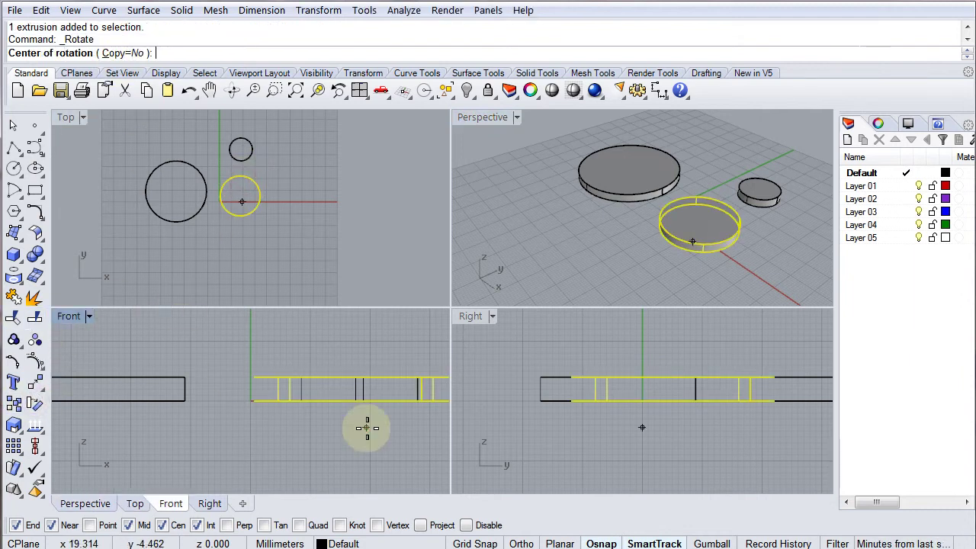
pyautogui.click(695, 400)
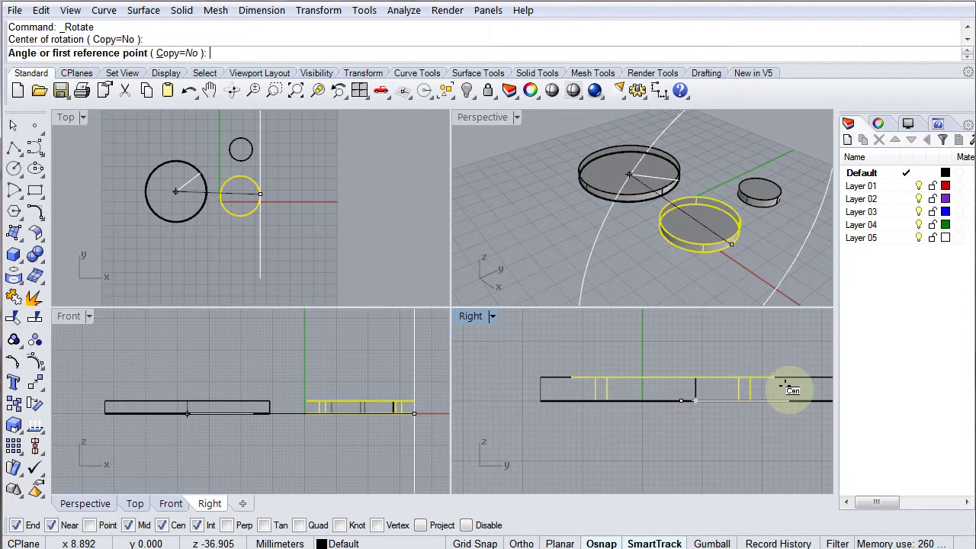
pyautogui.click(470, 400)
pyautogui.scroll(-4, 701, 343)
pyautogui.press('F8')
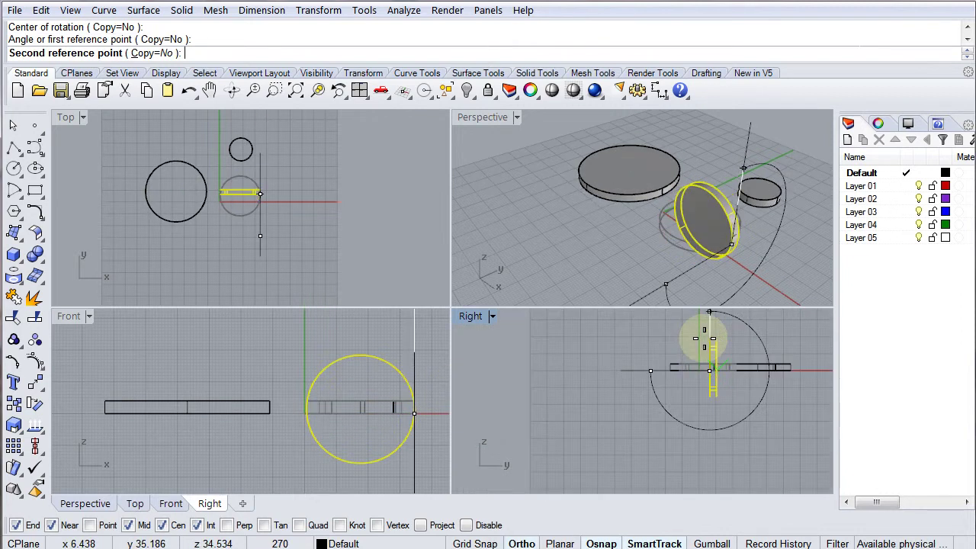
pyautogui.click(704, 339)
pyautogui.click(654, 239)
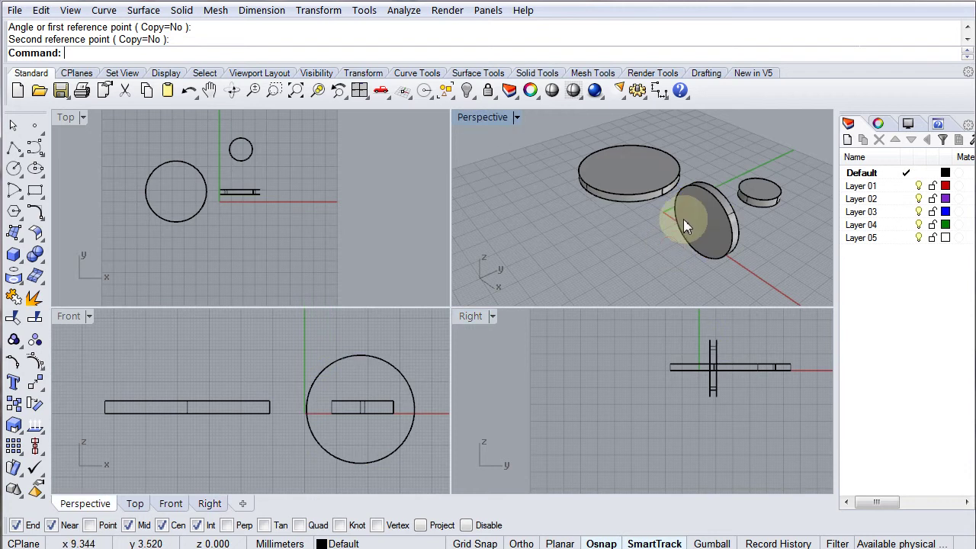
# - Move the upright disc so it cuts into the large disc's edge, and the small disc so it overlaps the upright disc's far edge
pyautogui.click(710, 221)
pyautogui.moveTo(709, 221)
pyautogui.mouseDown()
pyautogui.moveTo(680, 200)
pyautogui.moveTo(752, 192)
pyautogui.moveTo(697, 218)
pyautogui.moveTo(707, 213)
pyautogui.mouseUp()
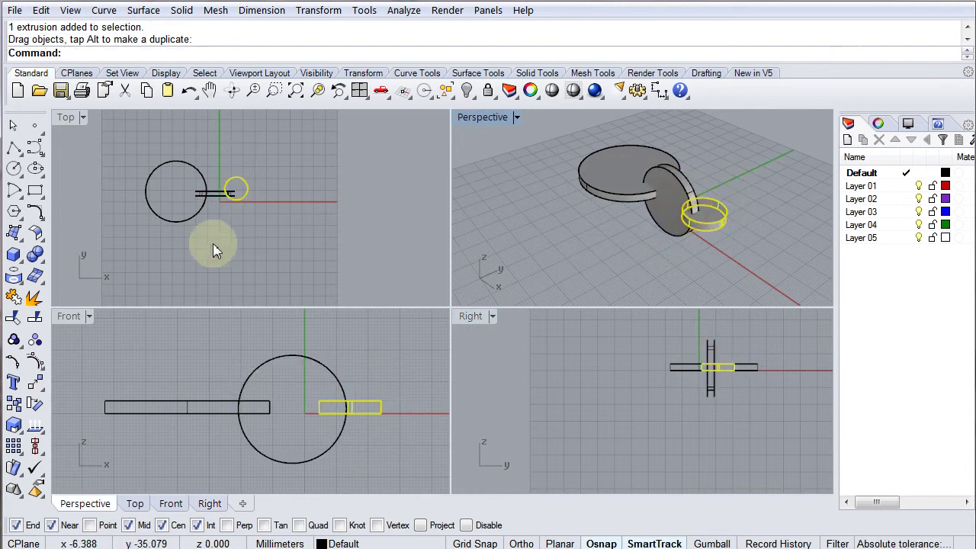
pyautogui.scroll(2, 242, 205)
pyautogui.moveTo(240, 198); pyautogui.dragTo(238, 196)
pyautogui.click(562, 232)
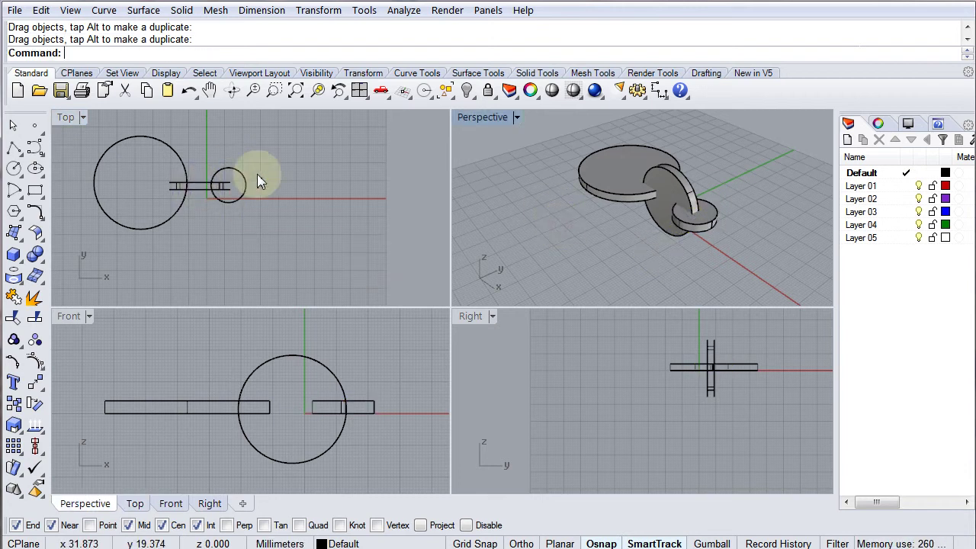
# - Rotate the small disc about 41.5 degrees around the upright disc's centre in the Front view, so it tilts upward
pyautogui.scroll(5, 674, 180)
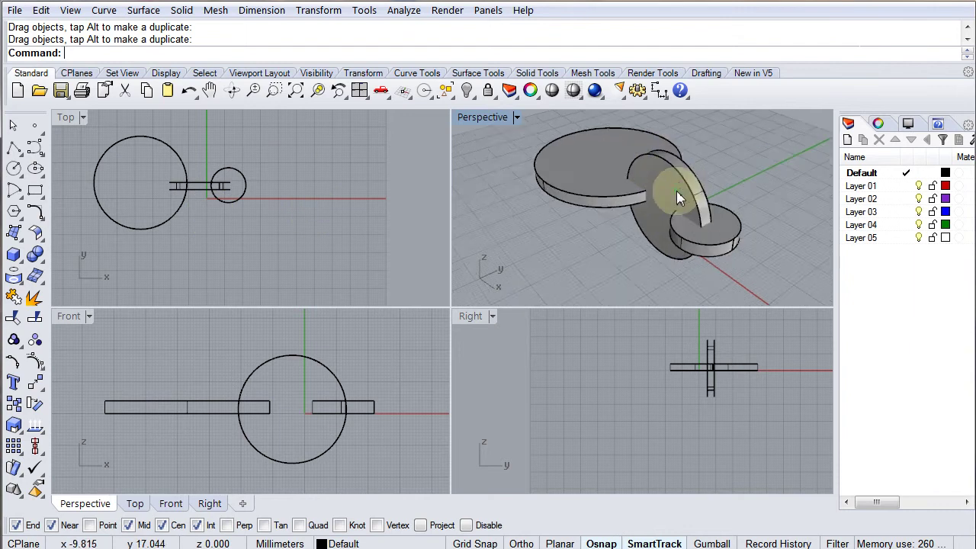
pyautogui.click(377, 410)
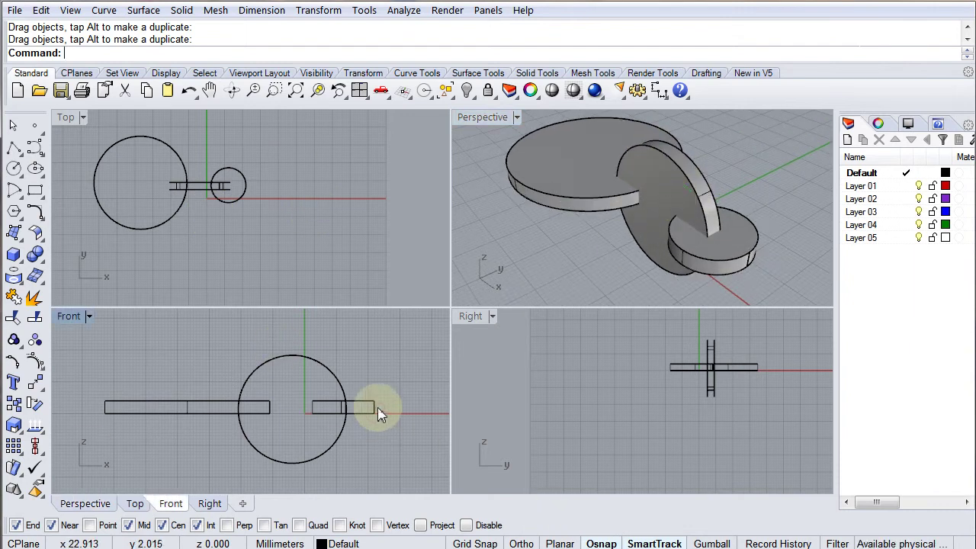
pyautogui.click(38, 408)
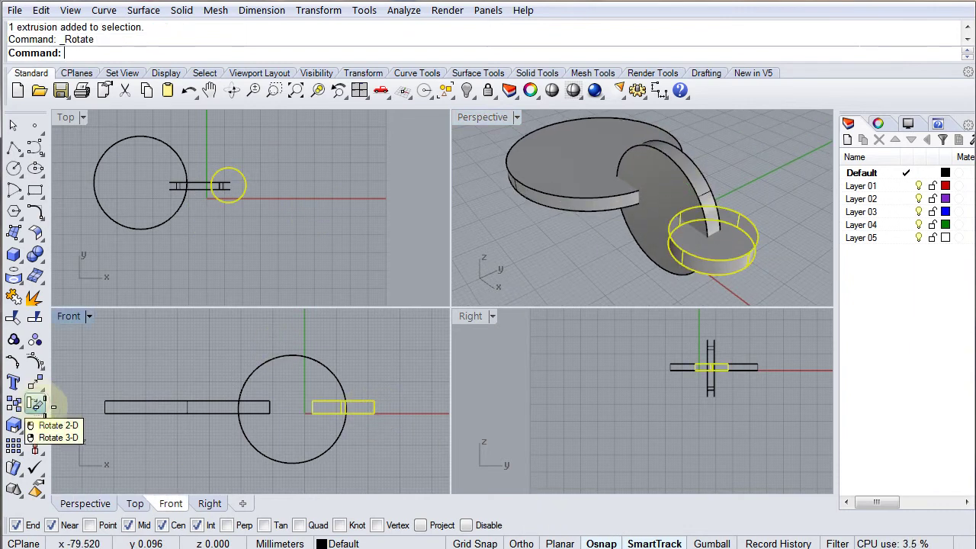
pyautogui.click(322, 371)
pyautogui.click(376, 398)
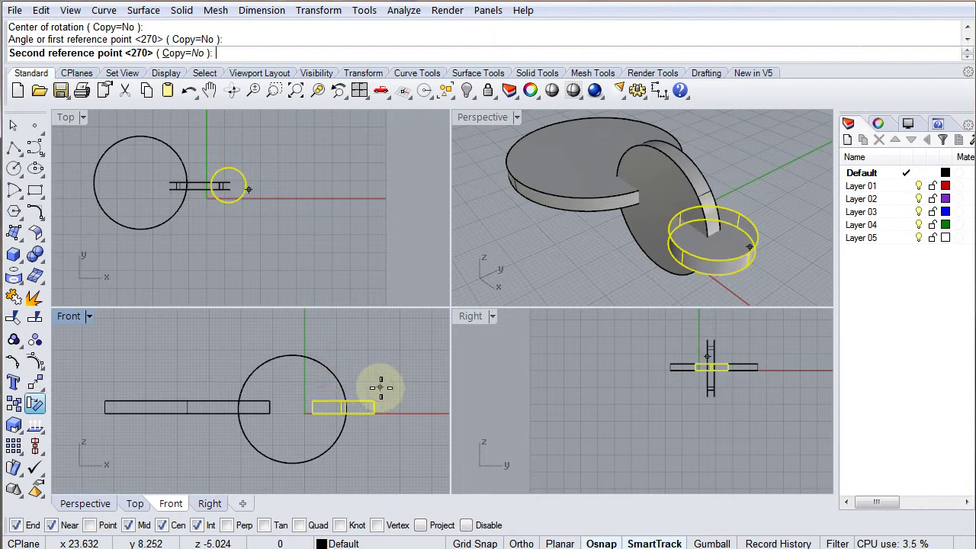
pyautogui.click(355, 321)
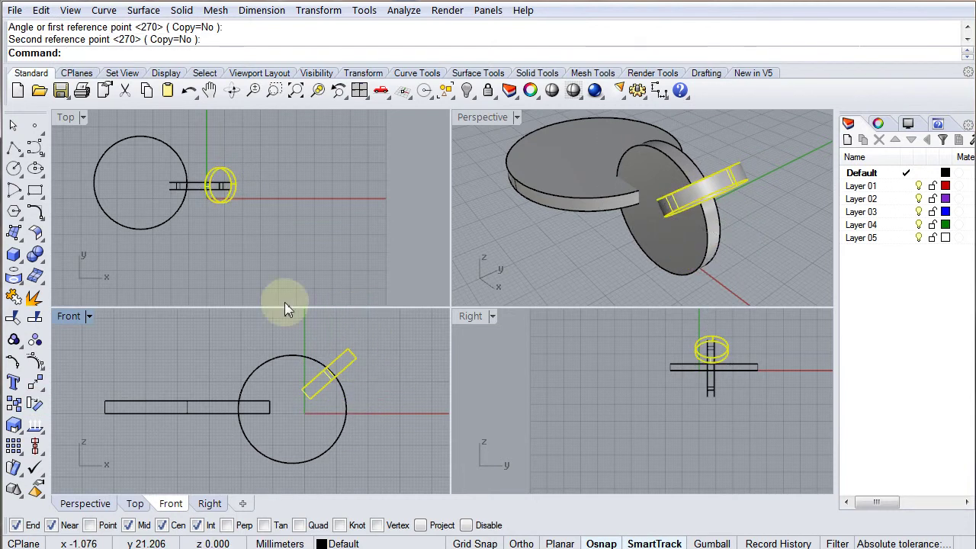
# - Rotate the upright and small discs together clockwise around the large disc's centre in the Top view
pyautogui.keyDown('shift'); pyautogui.click(198, 192); pyautogui.keyUp('shift')
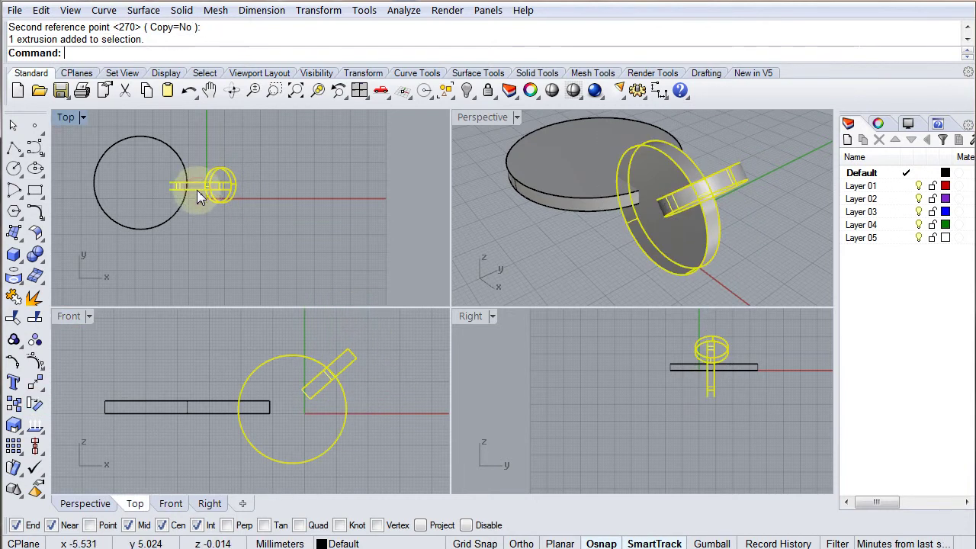
pyautogui.rightClick(163, 255)
pyautogui.click(172, 150)
pyautogui.click(216, 140)
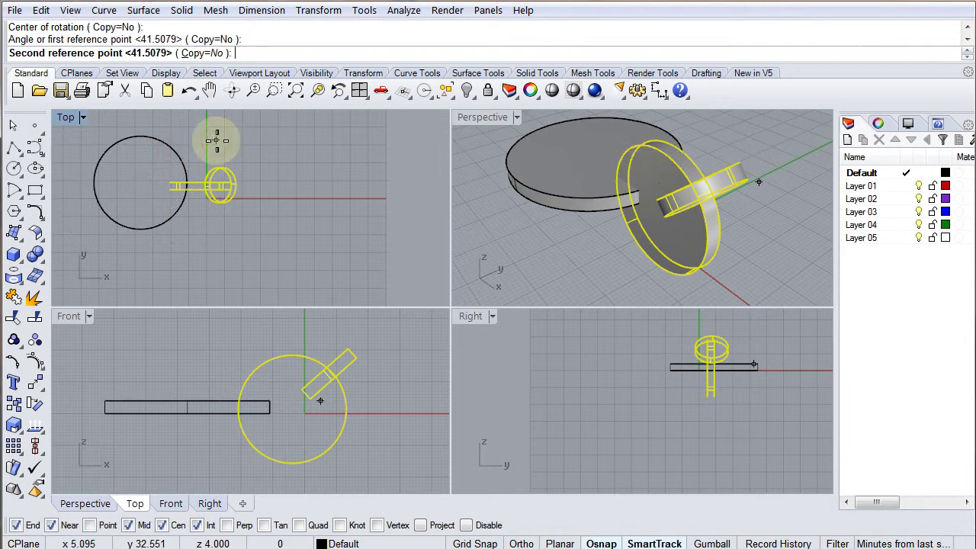
pyautogui.click(209, 227)
pyautogui.click(196, 235)
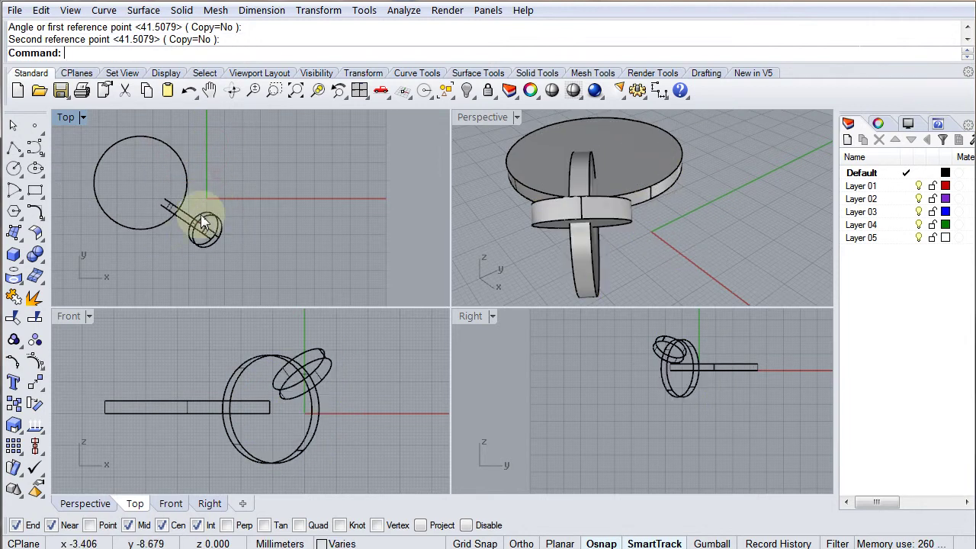
# - Move the upright disc slightly further over the small disc in the Top view
pyautogui.click(188, 227)
pyautogui.moveTo(193, 221)
pyautogui.mouseDown()
pyautogui.moveTo(189, 212)
pyautogui.moveTo(201, 225)
pyautogui.mouseUp()
pyautogui.press('Escape')
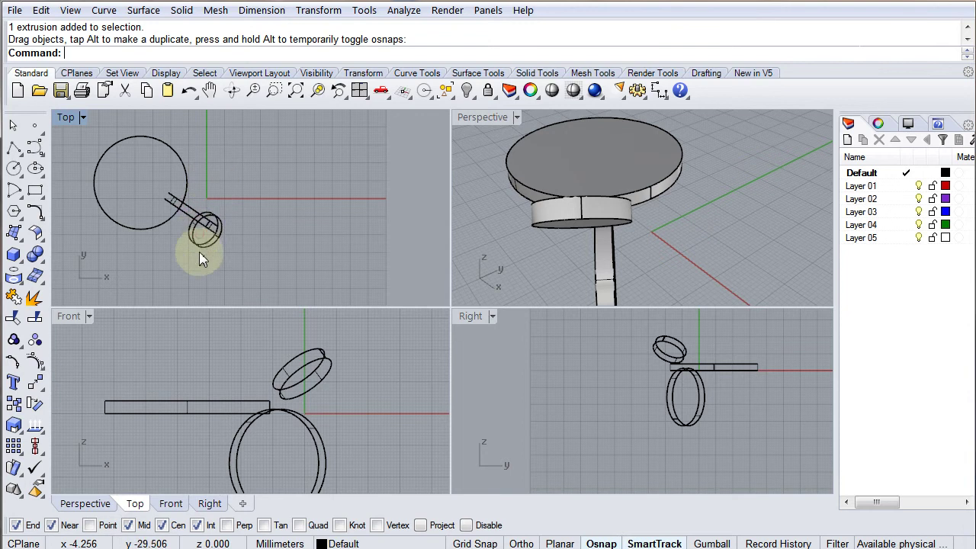
# - Try to rotate the small disc in the Right view and raise the upright disc so both overlap
pyautogui.click(214, 245)
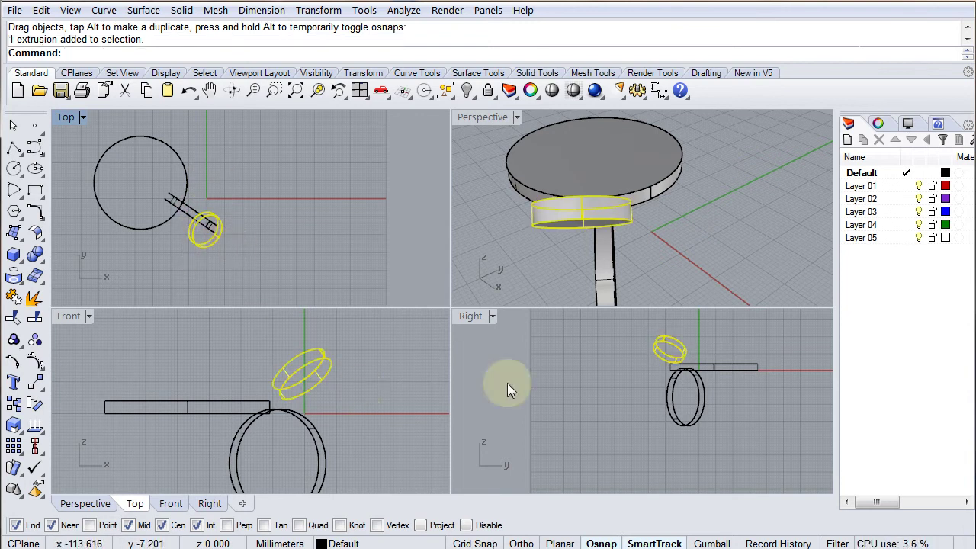
pyautogui.rightClick(632, 394)
pyautogui.click(680, 338)
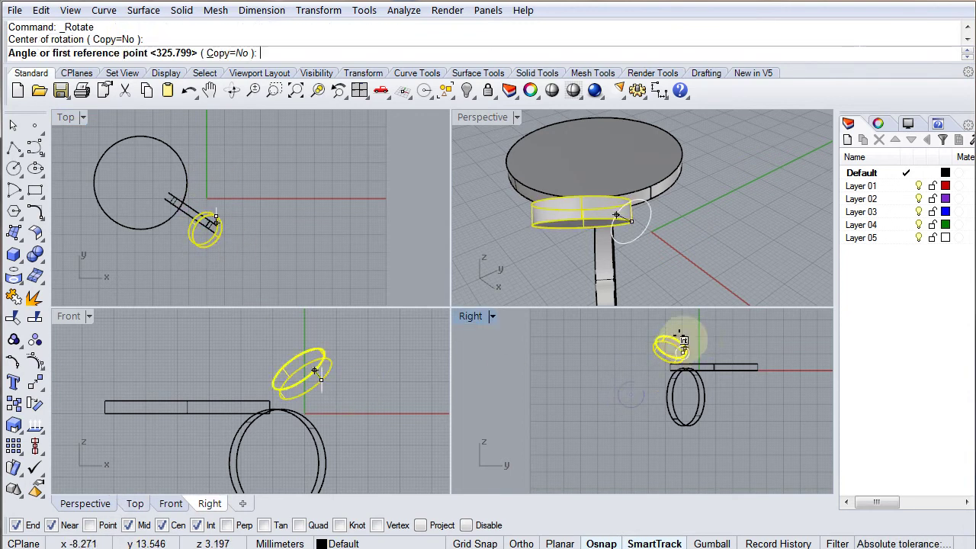
pyautogui.click(719, 321)
pyautogui.click(717, 342)
pyautogui.moveTo(702, 397); pyautogui.dragTo(705, 362)
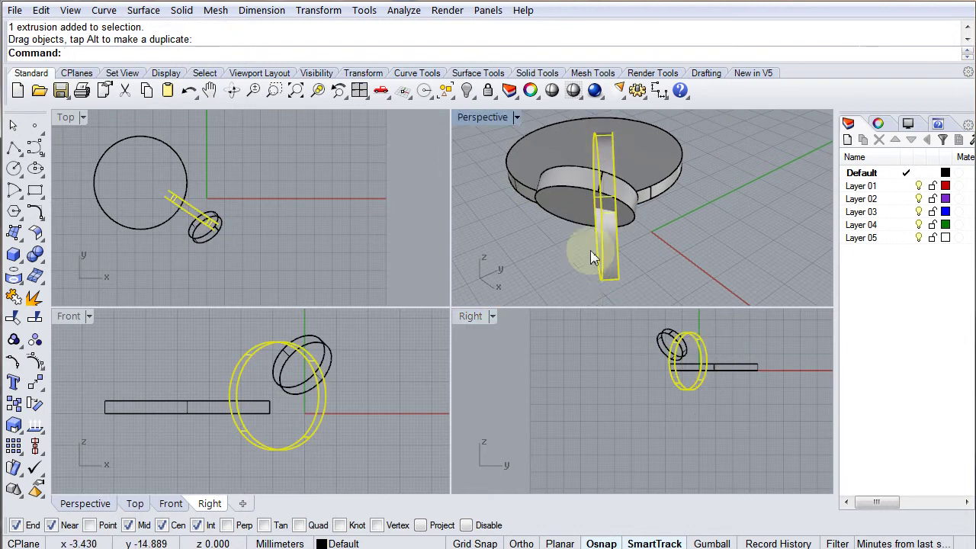
# - Undo the upright disc's last move and the small disc's last rotation
pyautogui.scroll(3, 588, 251)
pyautogui.hotkey('ctrl', 'z')
pyautogui.hotkey('ctrl', 'z')
pyautogui.hotkey('ctrl', 'z')
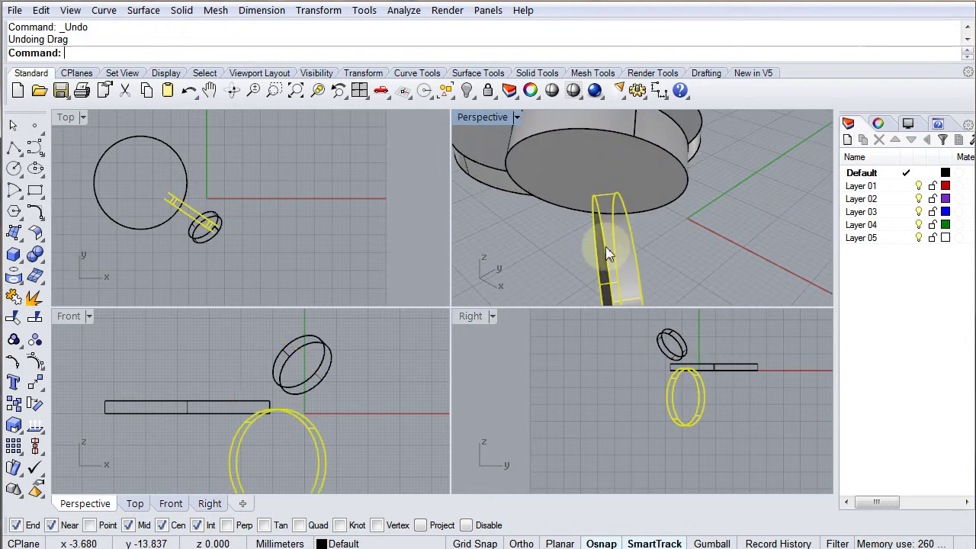
# - Move the upright disc up in the Front view so it cuts through the large disc's edge
pyautogui.scroll(-2, 614, 253)
pyautogui.moveTo(618, 252); pyautogui.dragTo(720, 206, button='right')
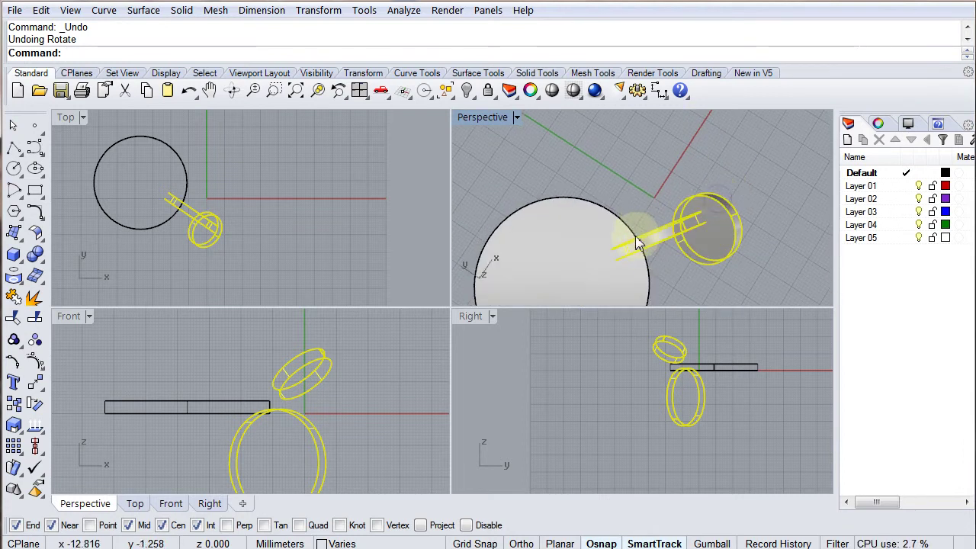
pyautogui.moveTo(712, 240); pyautogui.dragTo(458, 469, button='right')
pyautogui.moveTo(534, 293); pyautogui.dragTo(592, 201, button='right')
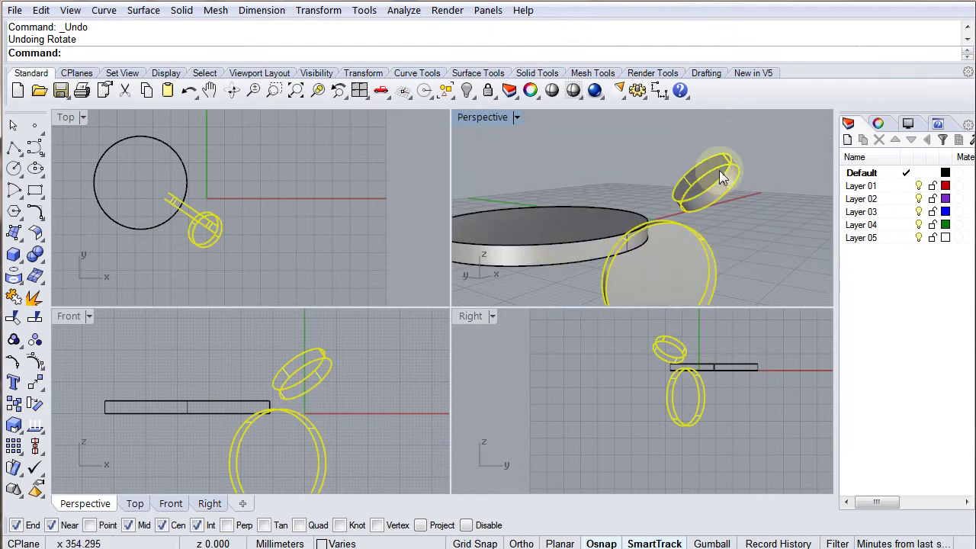
pyautogui.click(761, 195)
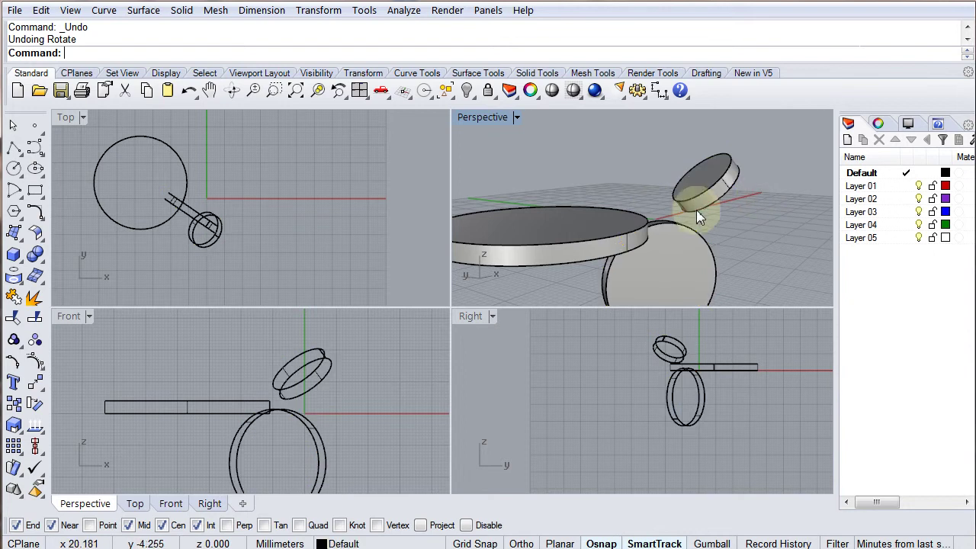
pyautogui.click(681, 255)
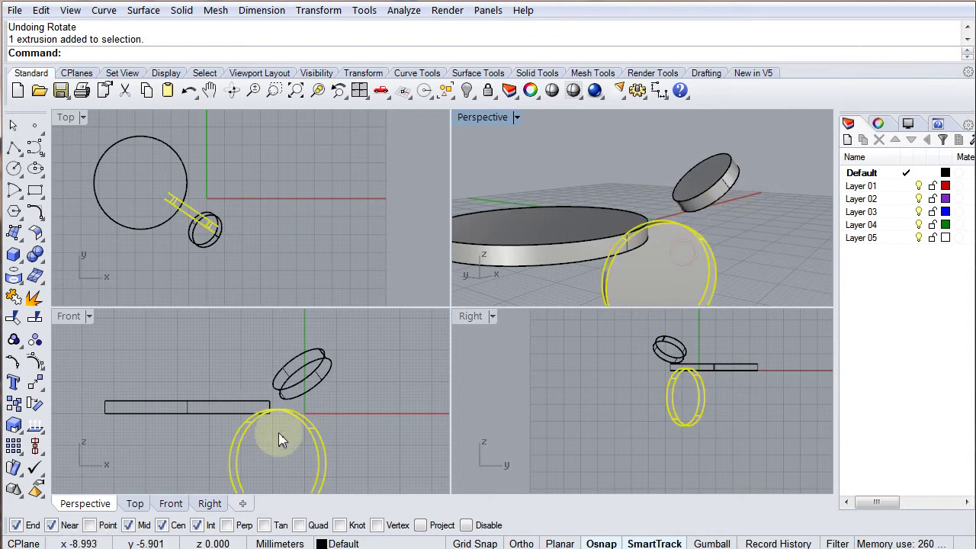
pyautogui.moveTo(282, 418); pyautogui.dragTo(279, 338)
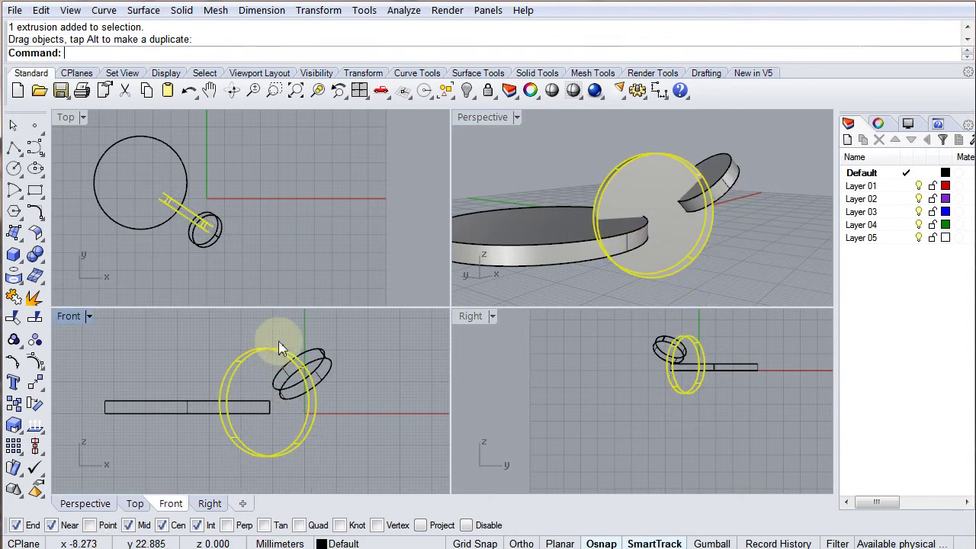
pyautogui.press('Escape')
# - Move the small disc slightly upward in the Front view along the upright disc's rim
pyautogui.moveTo(325, 372); pyautogui.dragTo(326, 360)
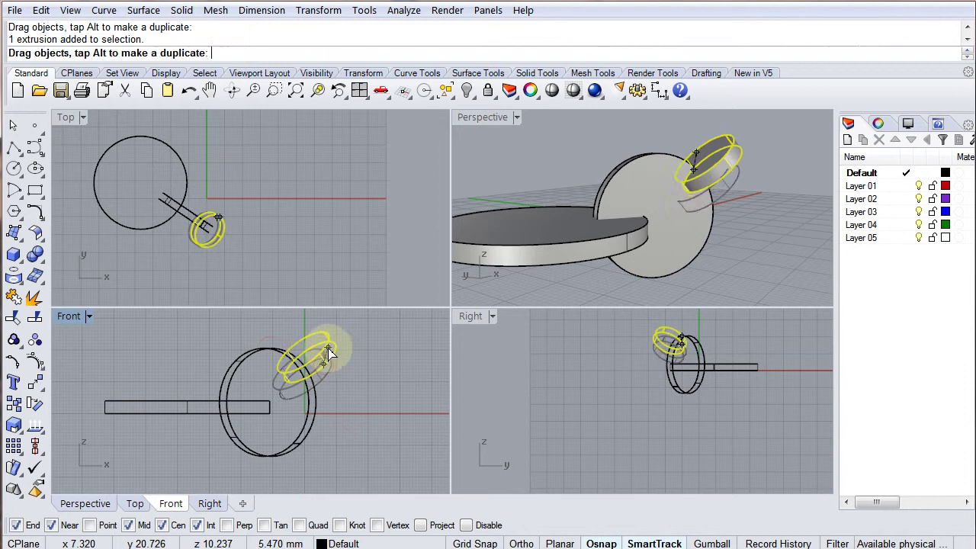
pyautogui.click(653, 219)
pyautogui.click(772, 259)
pyautogui.moveTo(772, 260); pyautogui.dragTo(712, 196, button='right')
# - Reposition the small disc from the Top view so it sits lower and cuts into the upright disc's rim
pyautogui.click(697, 177)
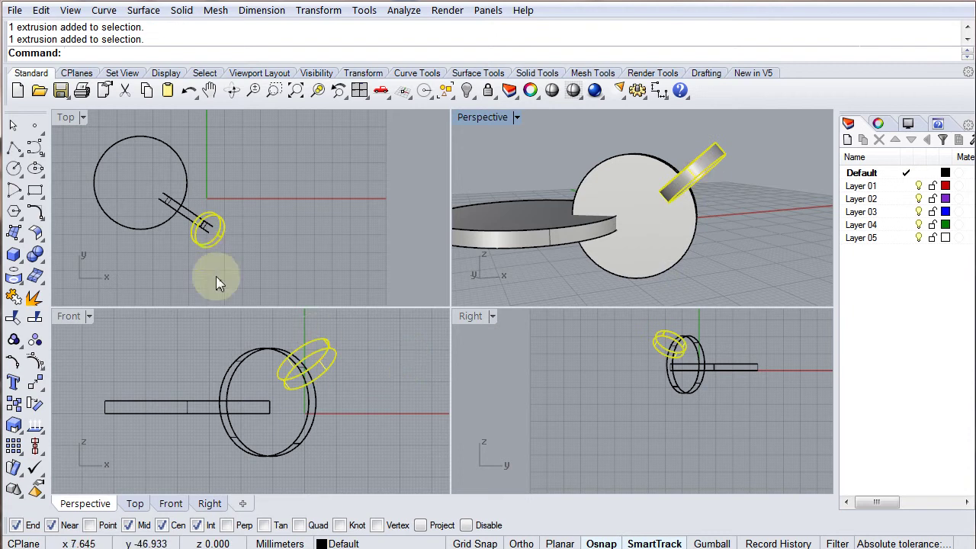
pyautogui.moveTo(223, 241); pyautogui.dragTo(258, 218)
pyautogui.scroll(6, 195, 219)
pyautogui.click(751, 174)
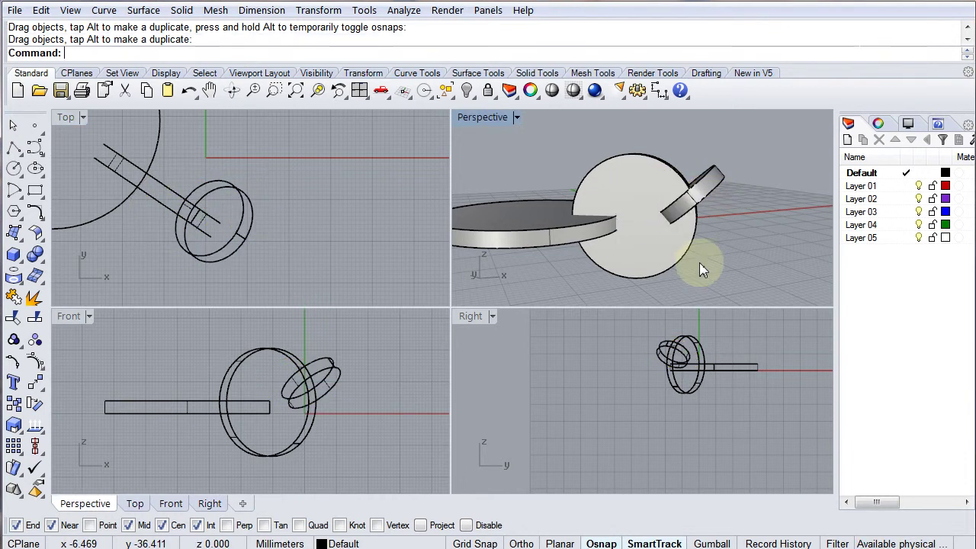
# - Move the upright disc in the Top view away from the large disc's centre, further into the small disc
pyautogui.moveTo(697, 268); pyautogui.dragTo(693, 240, button='right')
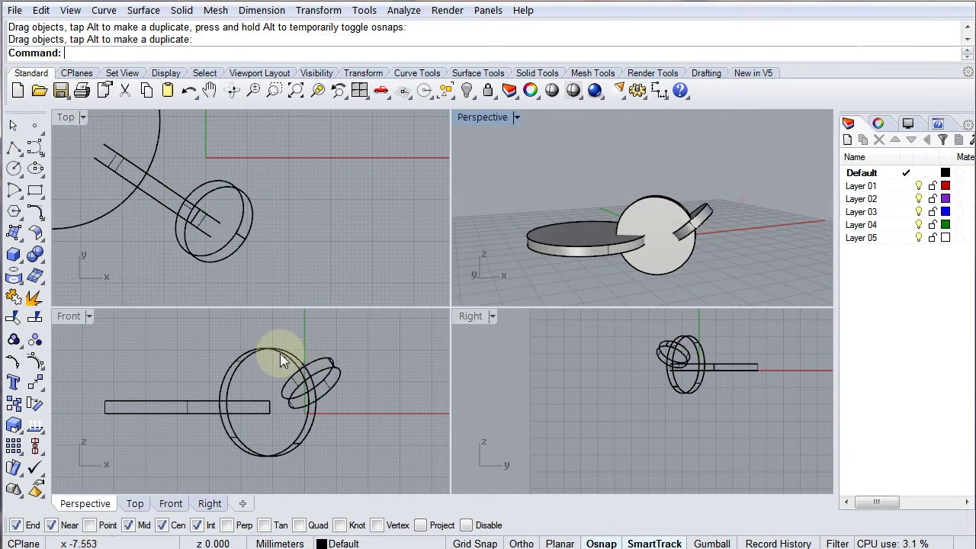
pyautogui.click(167, 183)
pyautogui.moveTo(168, 196); pyautogui.dragTo(183, 171)
pyautogui.click(747, 159)
pyautogui.moveTo(653, 196); pyautogui.dragTo(649, 270, button='right')
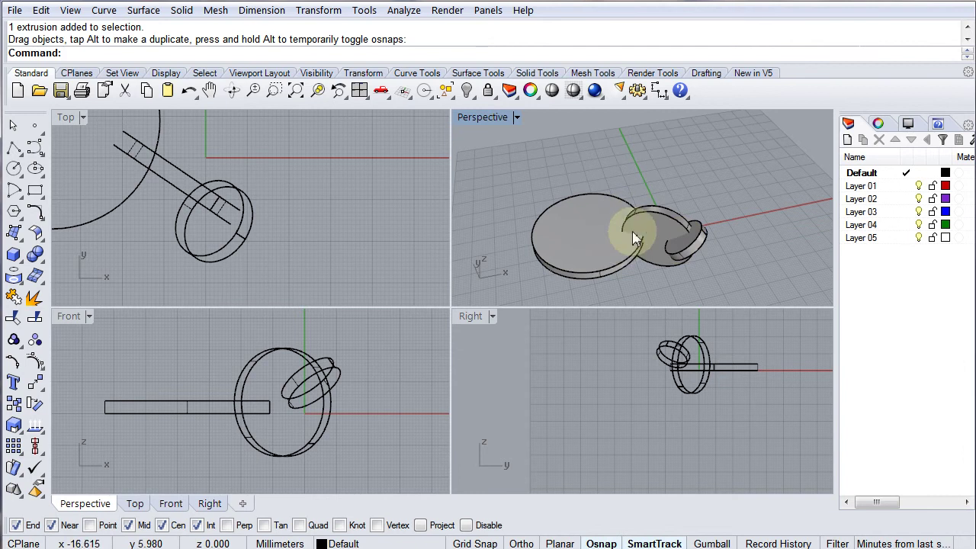
# - Move the small disc slightly outward in the Perspective view so it overlaps the upright disc less deeply
pyautogui.scroll(2, 633, 241)
pyautogui.moveTo(700, 276); pyautogui.dragTo(473, 226, button='right')
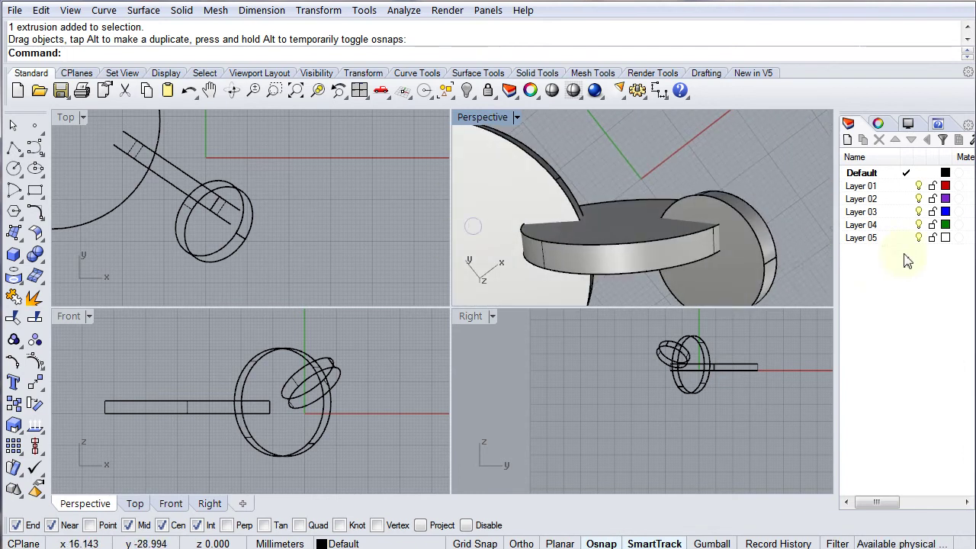
pyautogui.moveTo(770, 272); pyautogui.dragTo(765, 233)
pyautogui.press('Escape')
pyautogui.moveTo(765, 232); pyautogui.dragTo(322, 259, button='right')
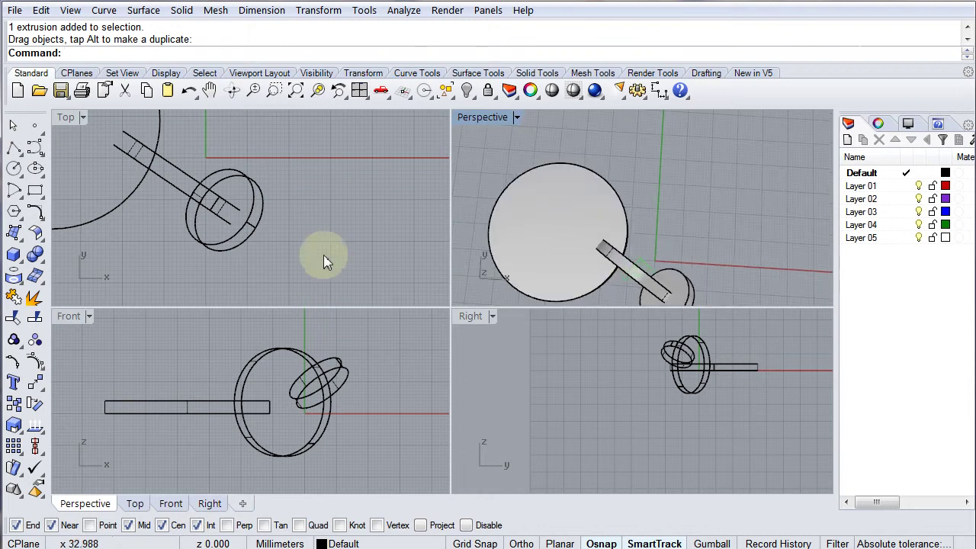
pyautogui.moveTo(632, 169); pyautogui.dragTo(723, 252, button='right')
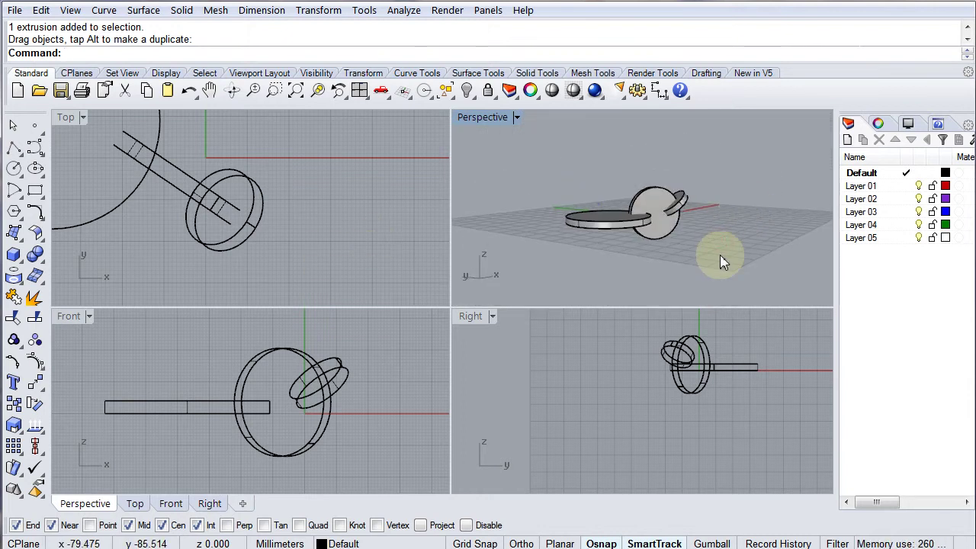
# - Duplicate all three discs in place with copy and paste, and hide one set
pyautogui.moveTo(522, 168); pyautogui.dragTo(703, 283)
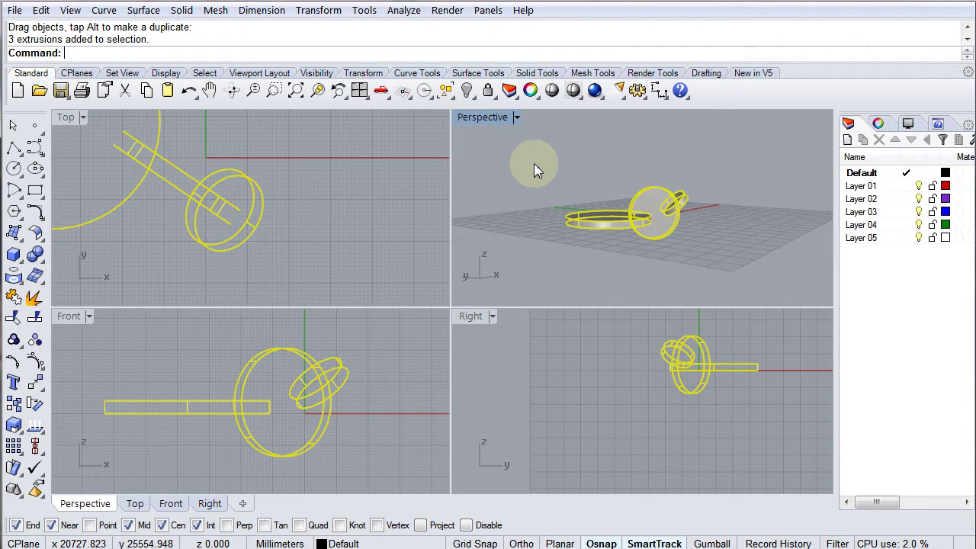
pyautogui.click(468, 91)
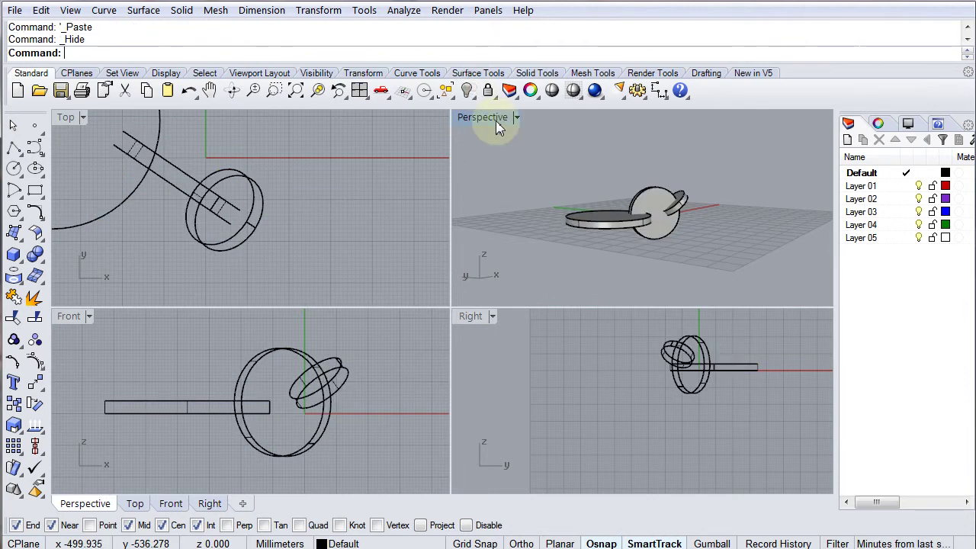
pyautogui.click(584, 218)
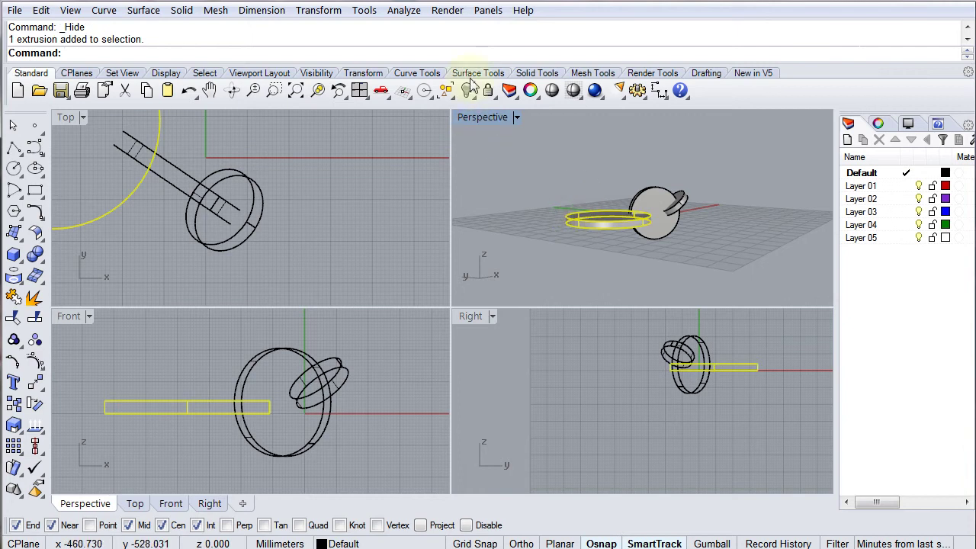
pyautogui.click(465, 130)
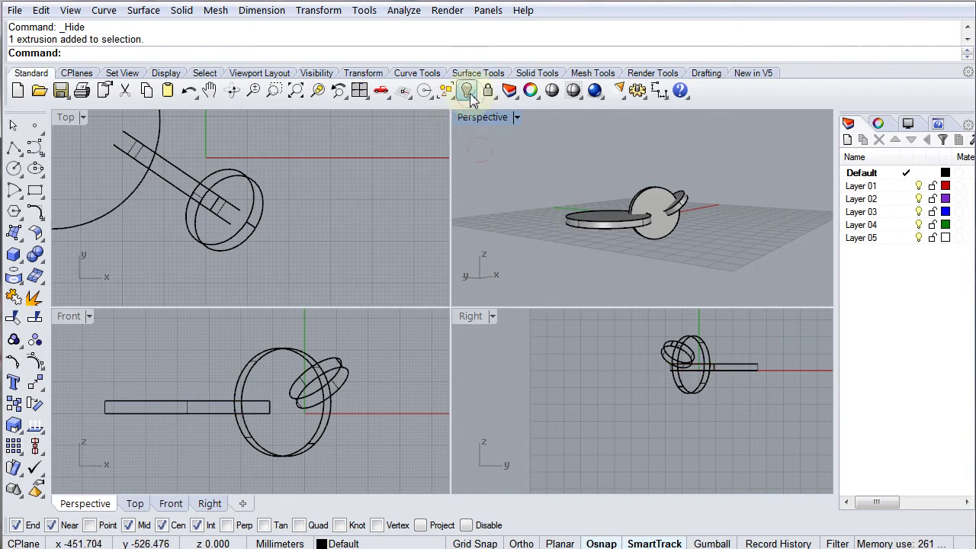
# - Show the hidden discs, select one of the two overlapping copies of each disc, and hide that set
pyautogui.click(578, 221)
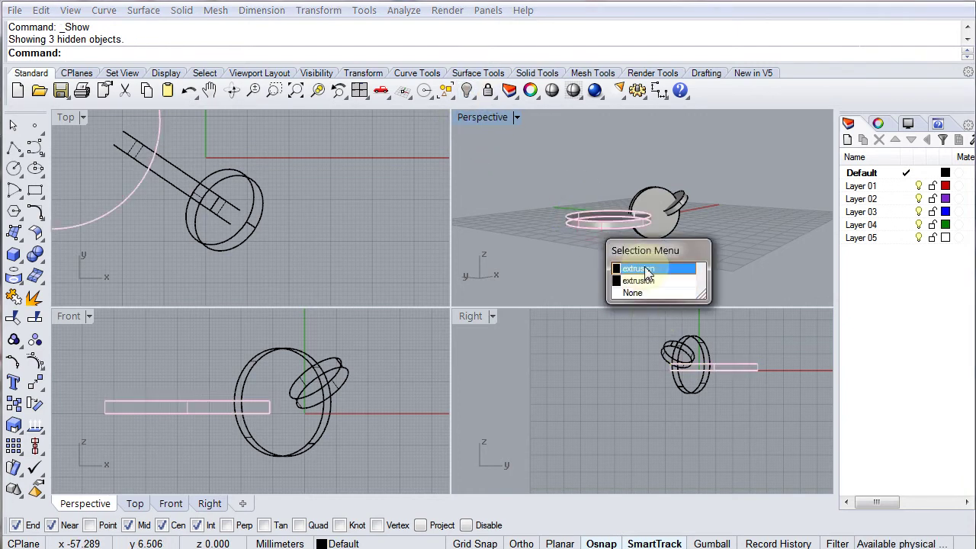
pyautogui.click(602, 217)
pyautogui.click(651, 231)
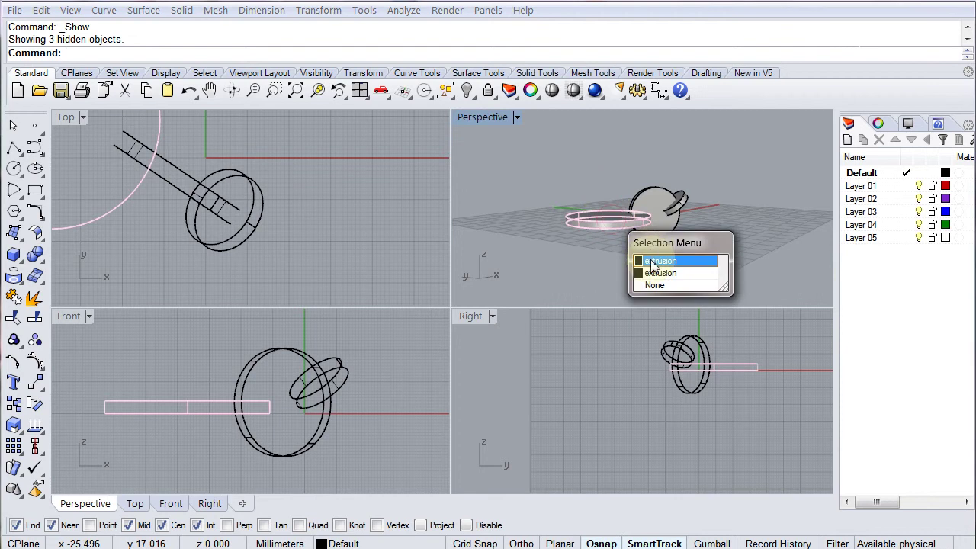
pyautogui.click(652, 262)
pyautogui.click(655, 234)
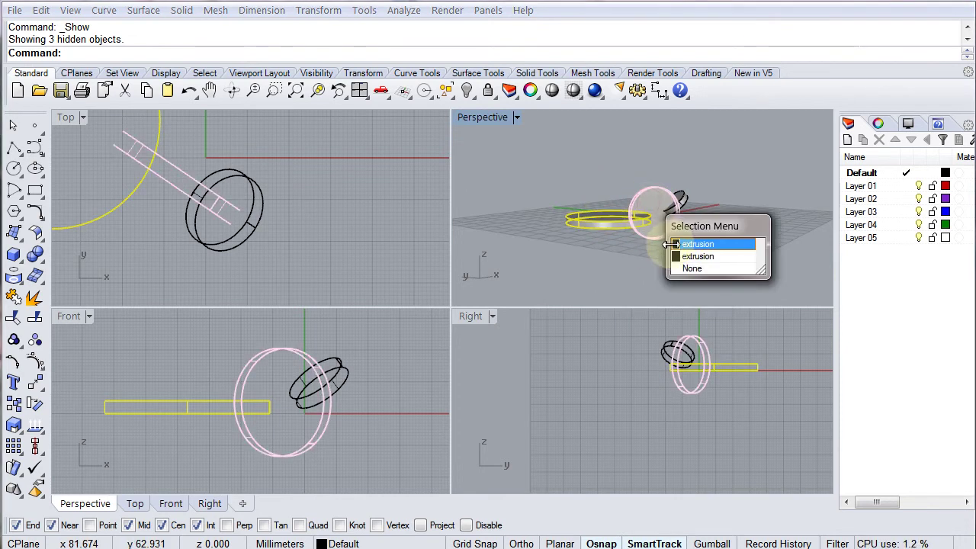
pyautogui.click(678, 244)
pyautogui.click(686, 206)
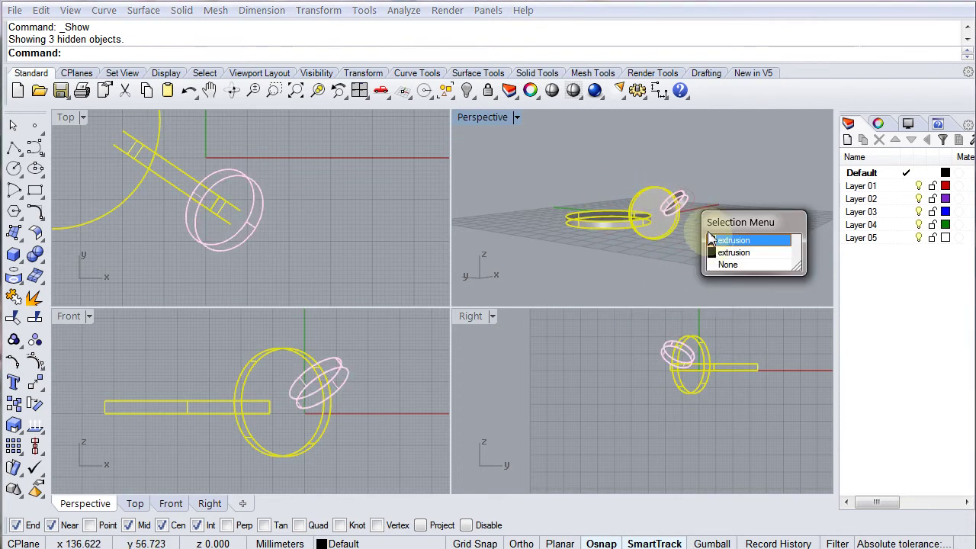
pyautogui.click(713, 241)
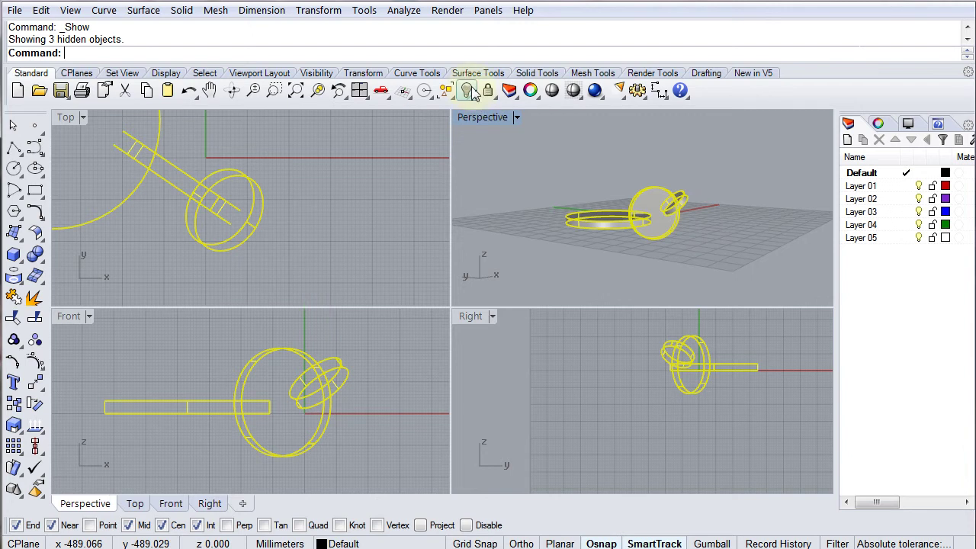
pyautogui.click(469, 91)
# - Check the remaining discs by selecting each one, and duplicate the upright disc in place with copy and paste
pyautogui.click(602, 211)
pyautogui.click(648, 209)
pyautogui.click(681, 209)
pyautogui.click(685, 236)
pyautogui.scroll(3, 650, 209)
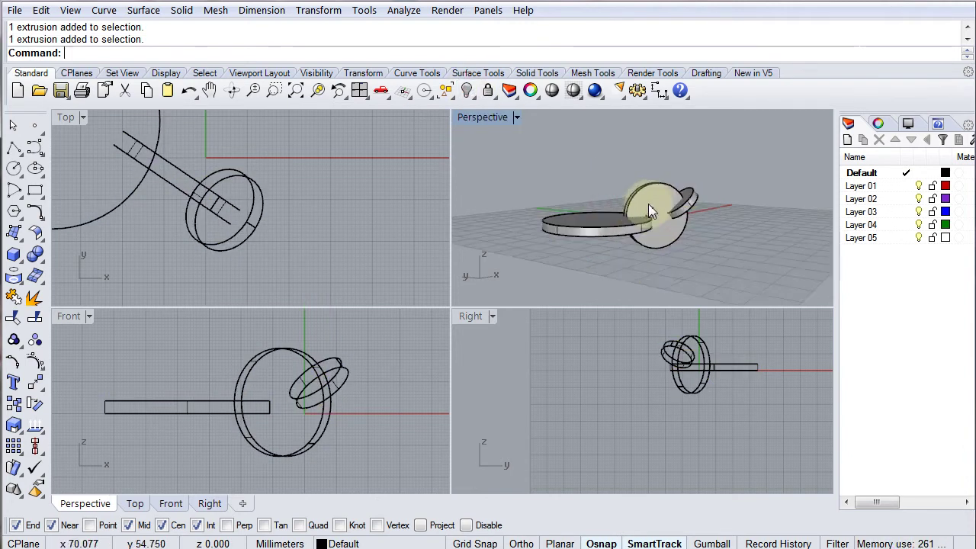
pyautogui.click(654, 209)
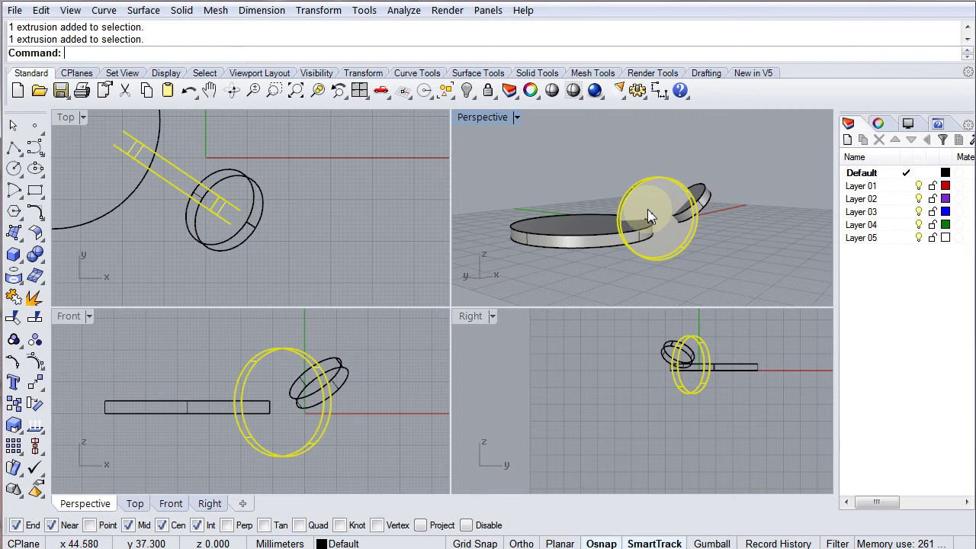
pyautogui.click(671, 131)
# - Maximize the Perspective view and use Boolean Intersection on the small disc and one copy of the upright disc
pyautogui.moveTo(653, 203)
pyautogui.mouseDown(button='right')
pyautogui.moveTo(610, 191)
pyautogui.moveTo(771, 244)
pyautogui.moveTo(684, 177)
pyautogui.mouseUp(button='right')
pyautogui.doubleClick(485, 124)
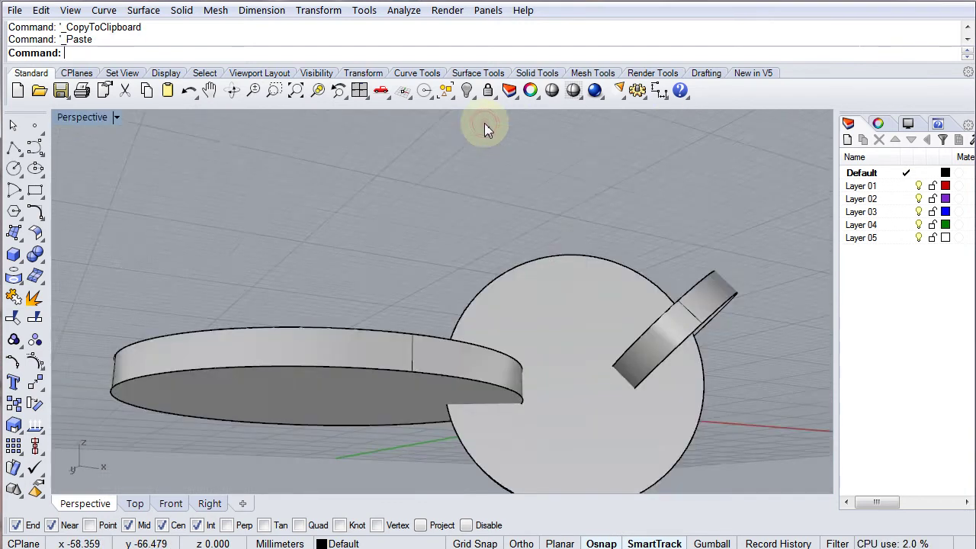
pyautogui.moveTo(499, 279); pyautogui.dragTo(541, 388, button='right')
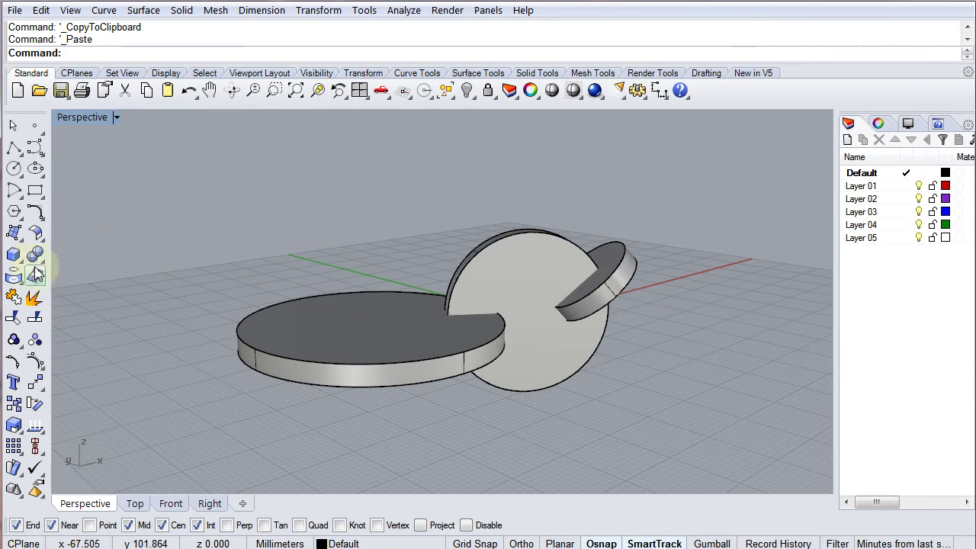
pyautogui.click(38, 261)
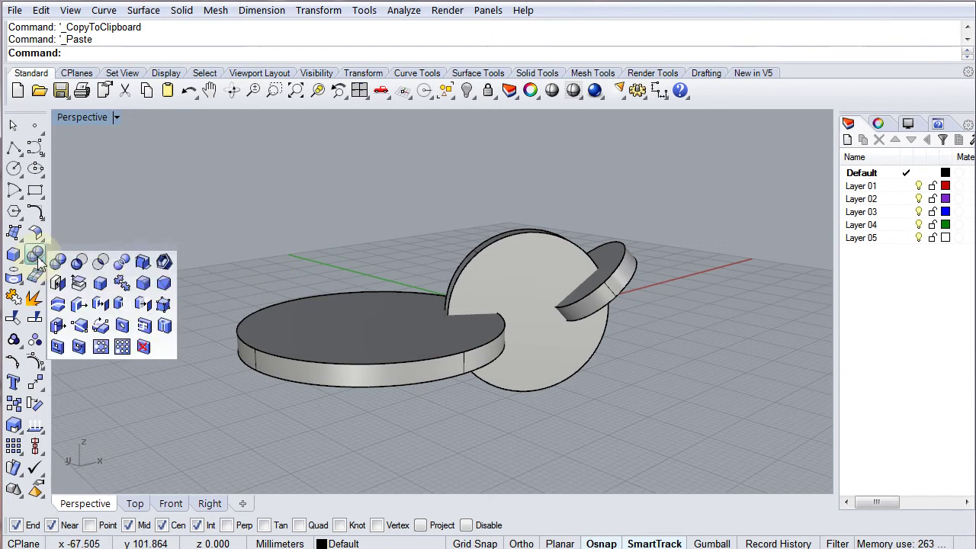
pyautogui.click(101, 263)
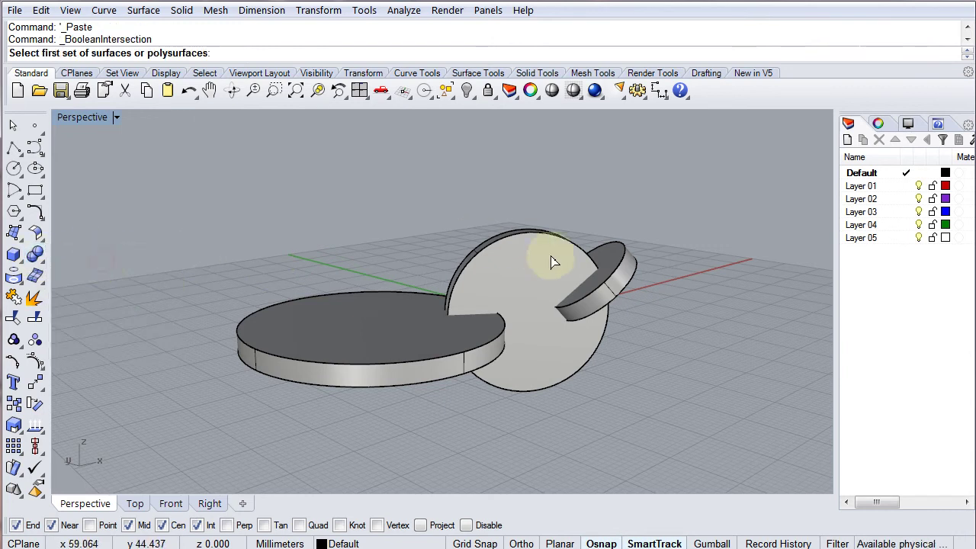
pyautogui.click(614, 264)
pyautogui.press('Return')
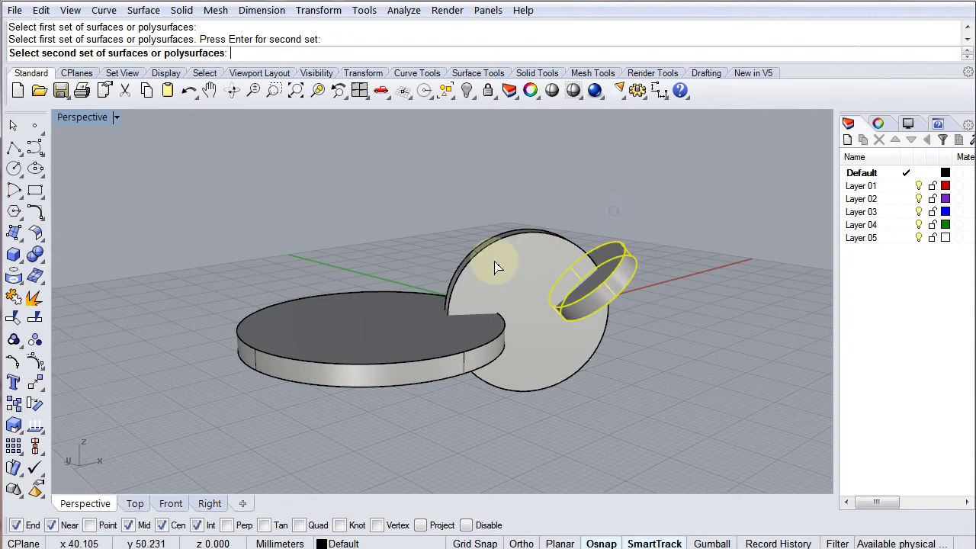
pyautogui.click(516, 248)
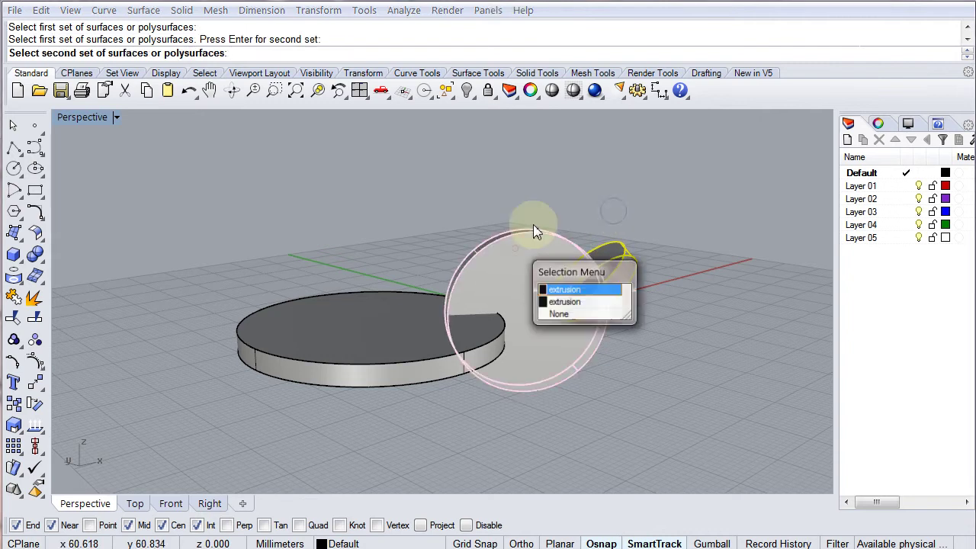
pyautogui.click(555, 291)
pyautogui.press('Return')
# - Check the new overlap piece and the remaining upright disc by selecting them, and clear the selection
pyautogui.click(583, 300)
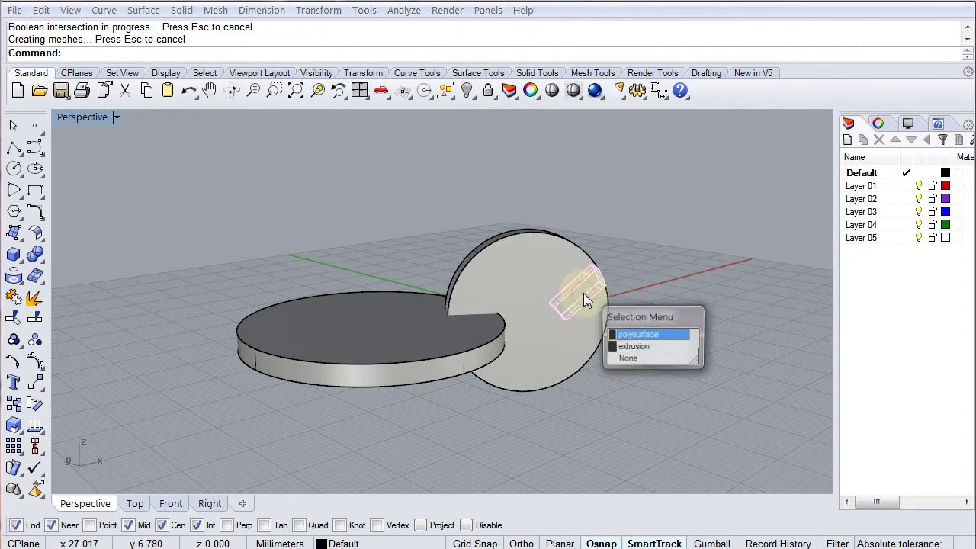
pyautogui.press('Return')
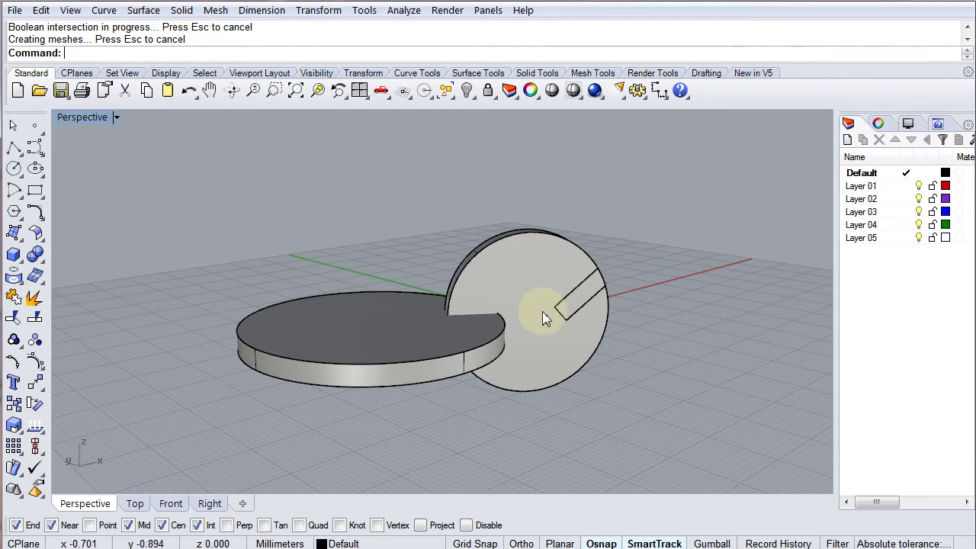
pyautogui.click(544, 318)
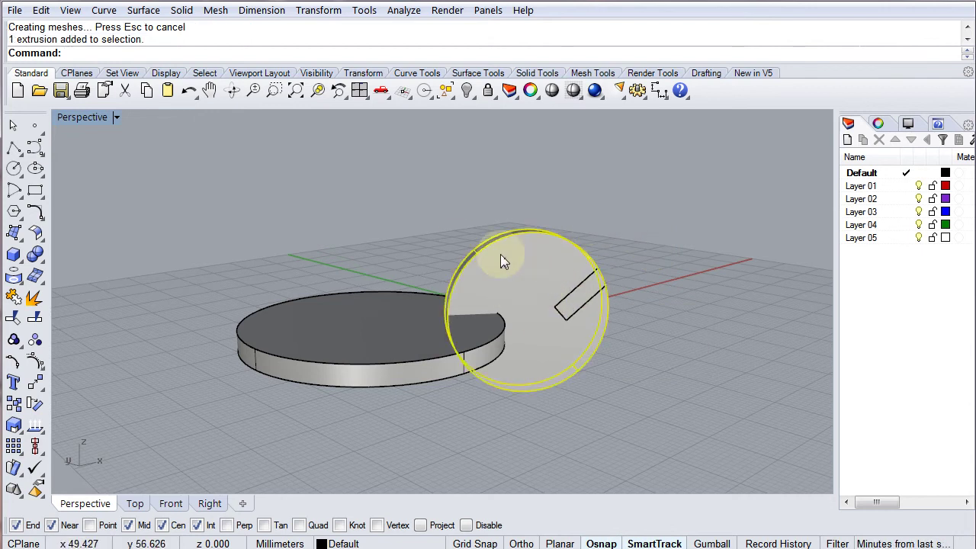
pyautogui.click(469, 189)
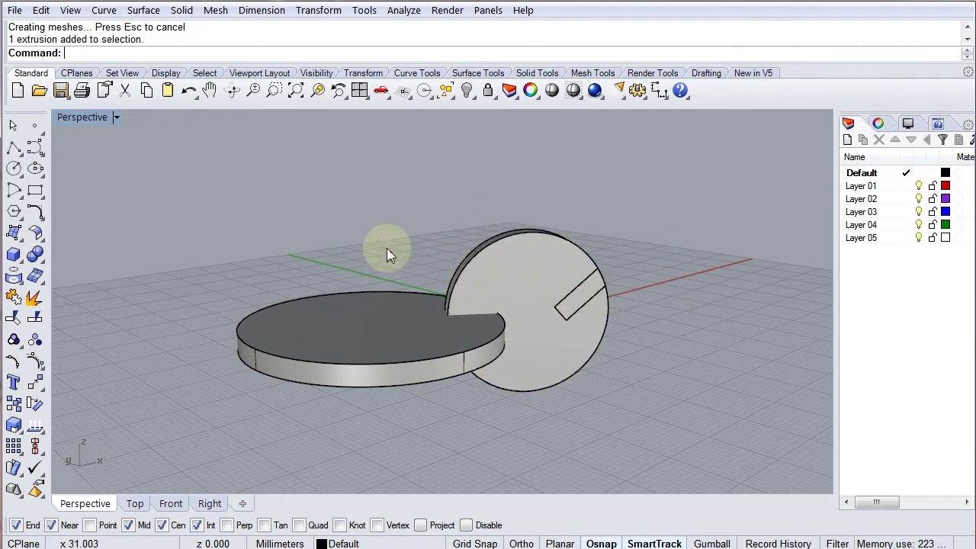
# - Repeat Boolean Intersection with the remaining upright disc as the first set and the large flat disc as the second
pyautogui.press('Return')
pyautogui.click(489, 279)
pyautogui.press('Return')
pyautogui.click(400, 309)
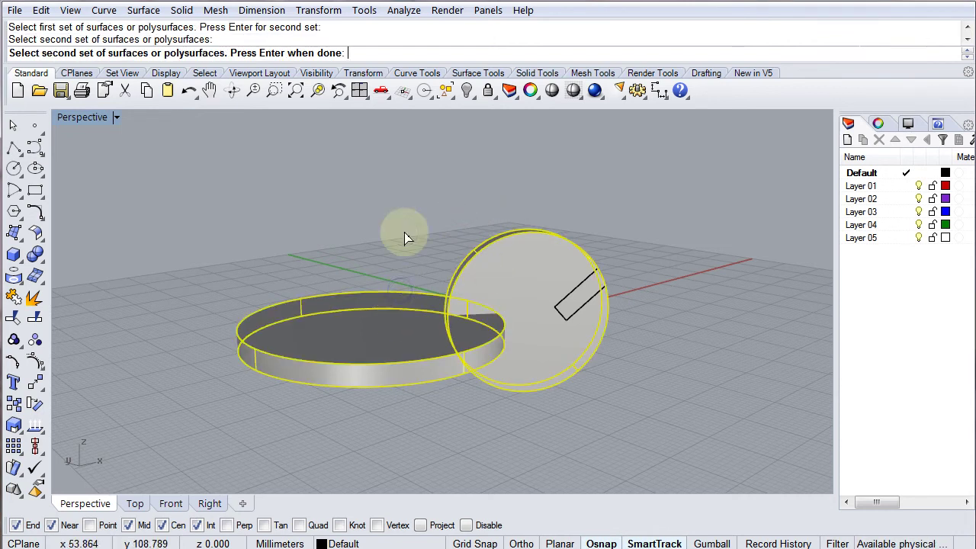
pyautogui.press('Return')
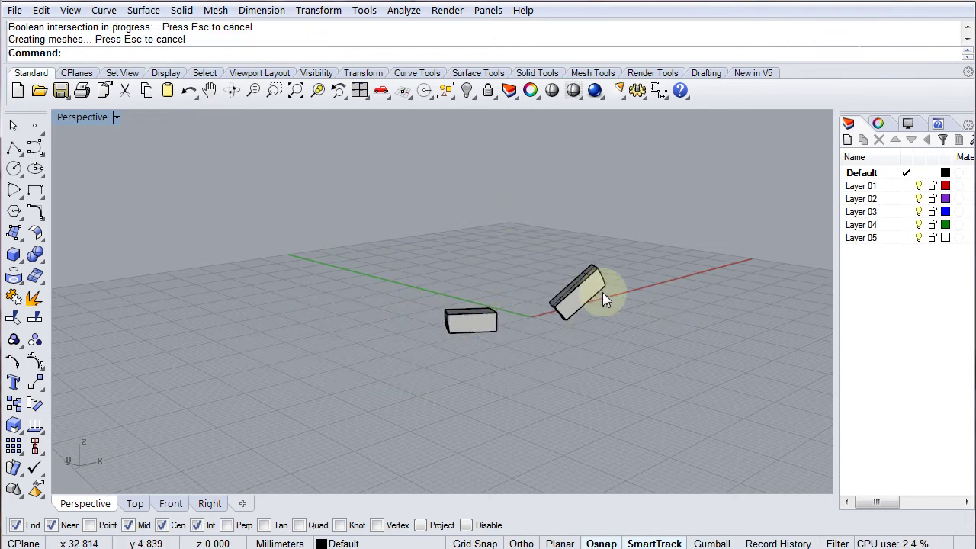
# - Examine the shape and faces of the two overlap solids from several sides in the Perspective view
pyautogui.moveTo(577, 322); pyautogui.dragTo(549, 364, button='right')
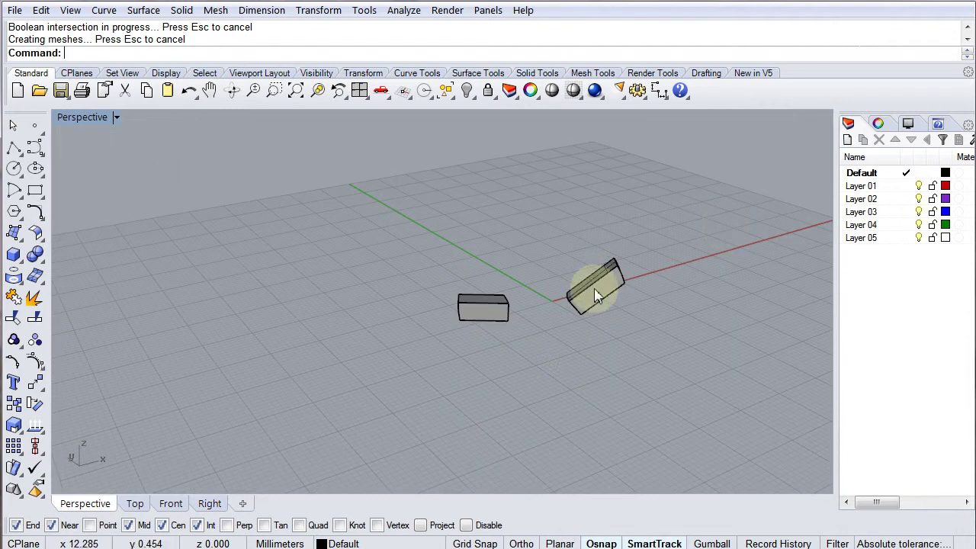
pyautogui.moveTo(519, 331); pyautogui.dragTo(606, 326, button='right')
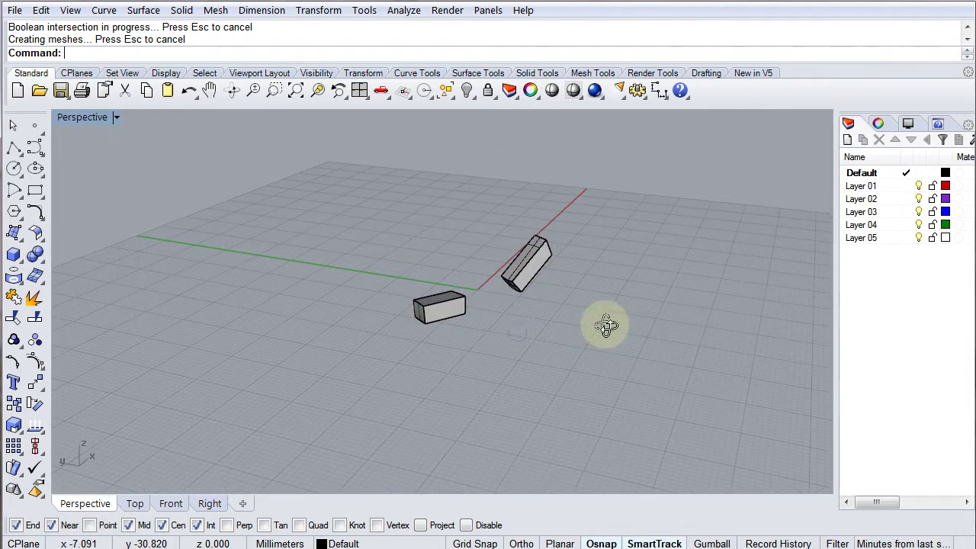
pyautogui.scroll(4, 508, 279)
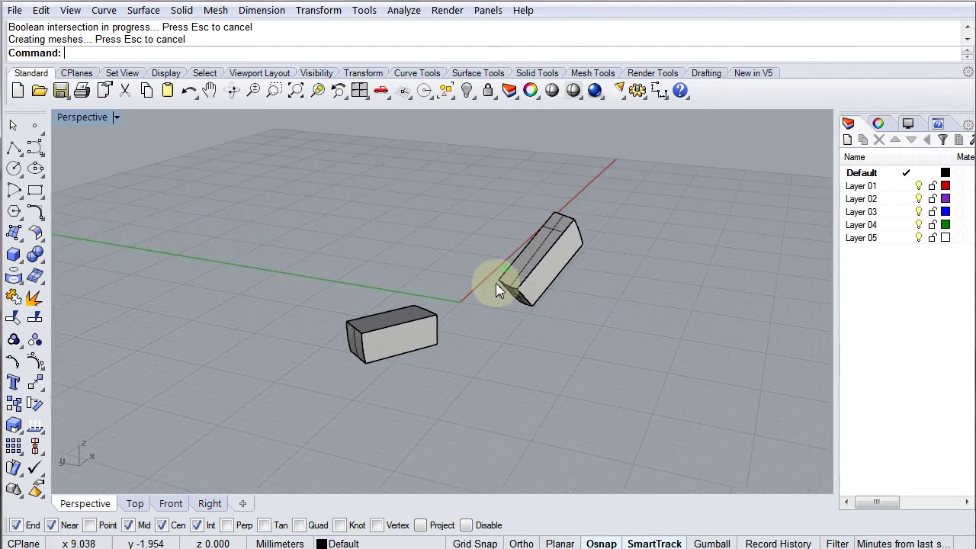
pyautogui.moveTo(517, 283); pyautogui.dragTo(632, 283, button='right')
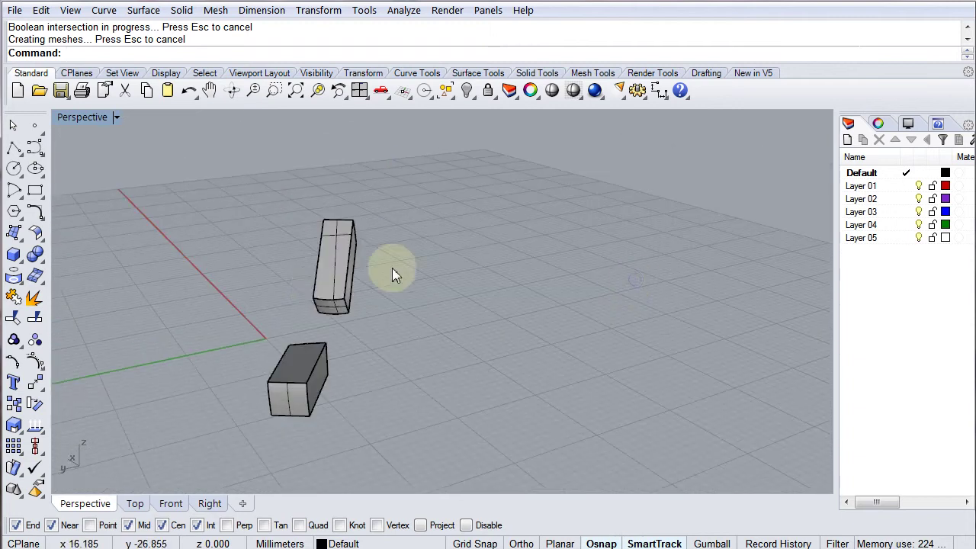
pyautogui.moveTo(324, 362); pyautogui.dragTo(233, 349, button='right')
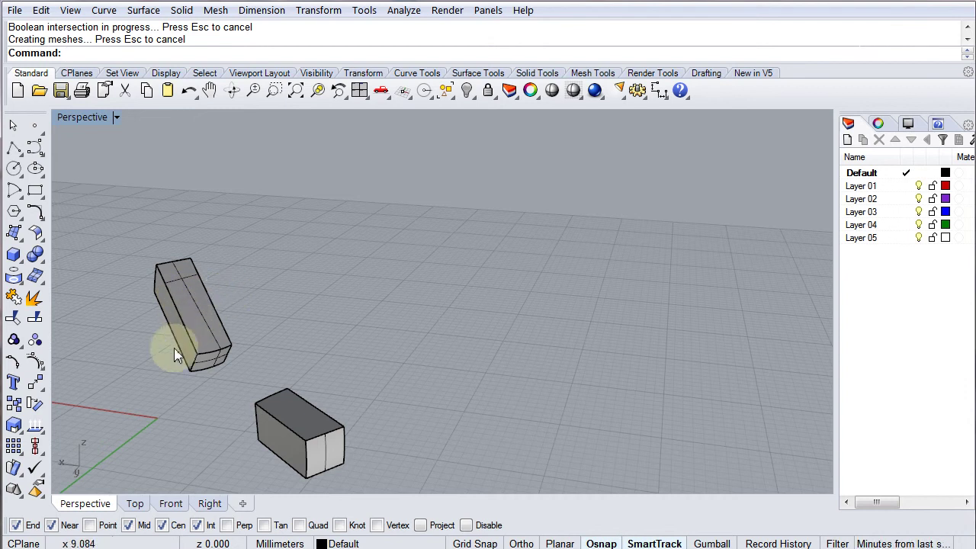
pyautogui.moveTo(231, 382); pyautogui.dragTo(446, 384, button='right')
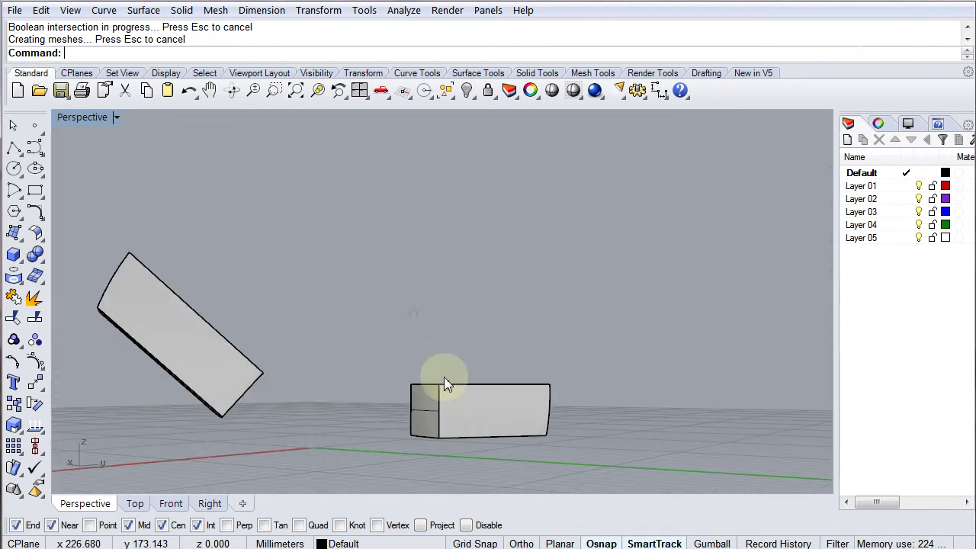
pyautogui.moveTo(499, 403); pyautogui.dragTo(395, 444, button='right')
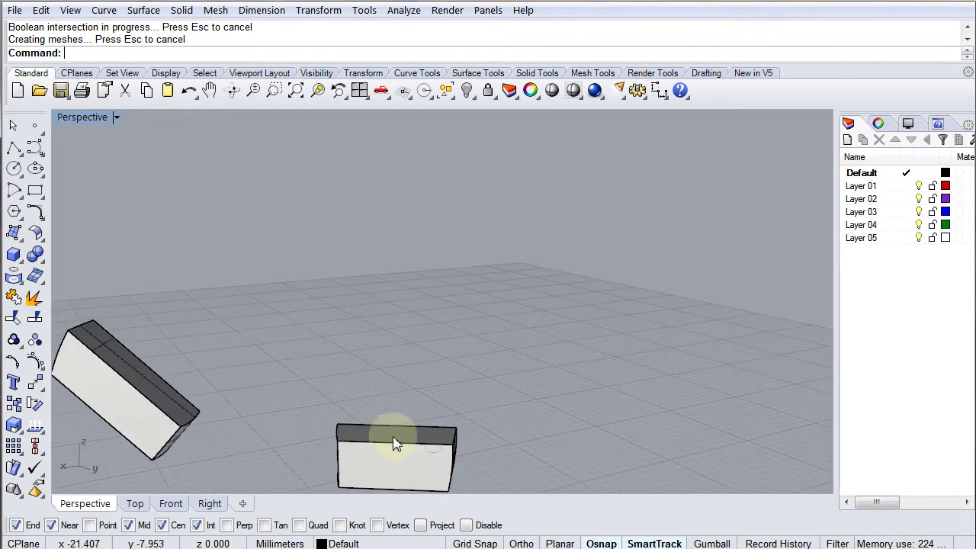
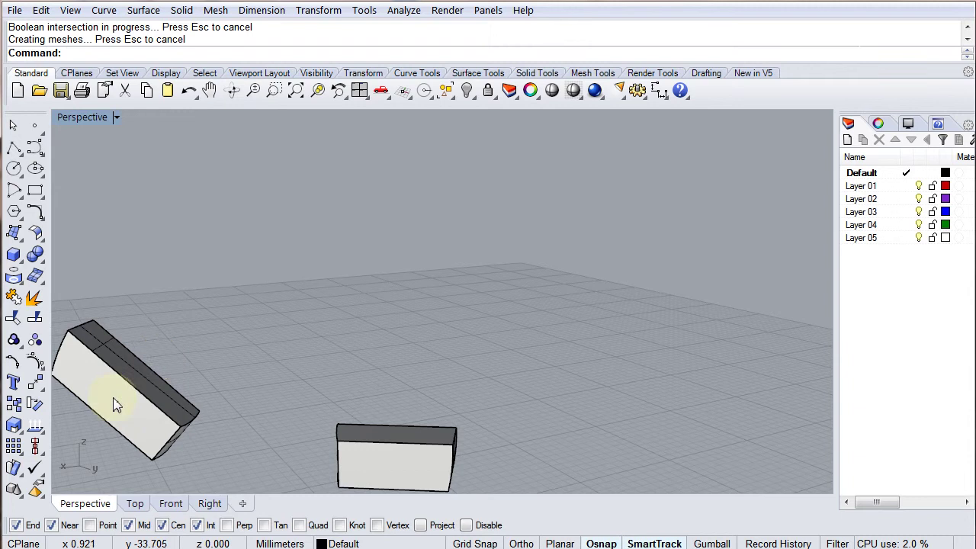
pyautogui.moveTo(122, 396); pyautogui.dragTo(148, 395, button='right')
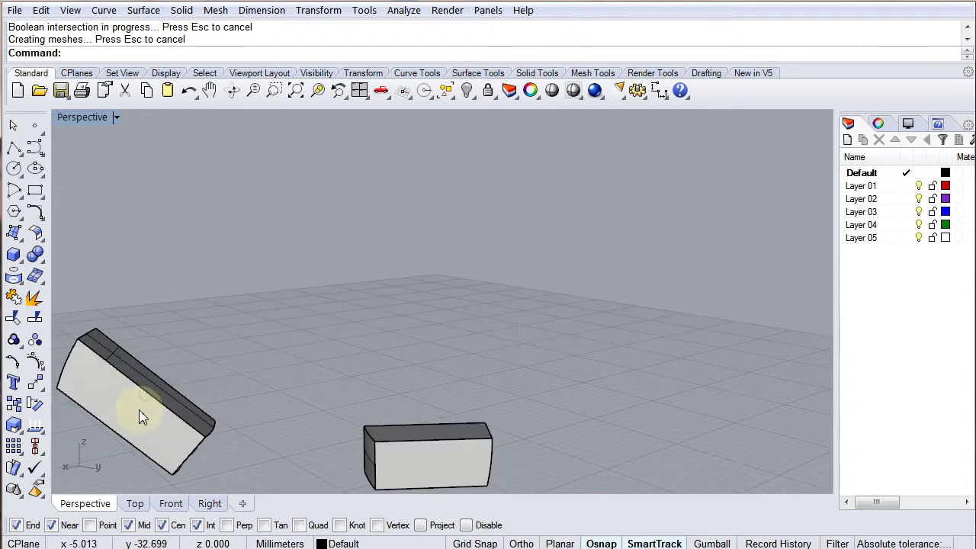
pyautogui.moveTo(211, 405); pyautogui.dragTo(301, 392, button='right')
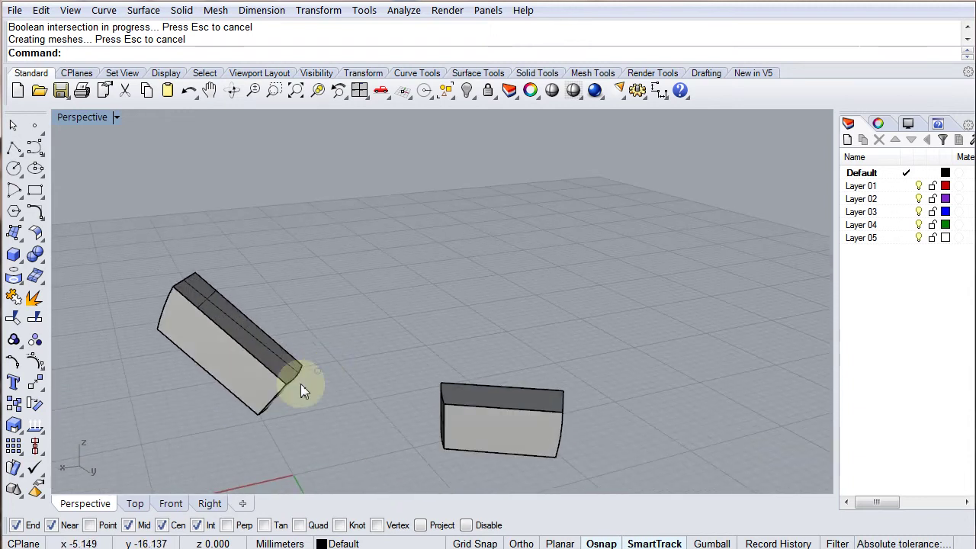
# - Limit the object snaps to Near, Mid and Perp, and set the Perspective view to Ghosted display
pyautogui.click(227, 525)
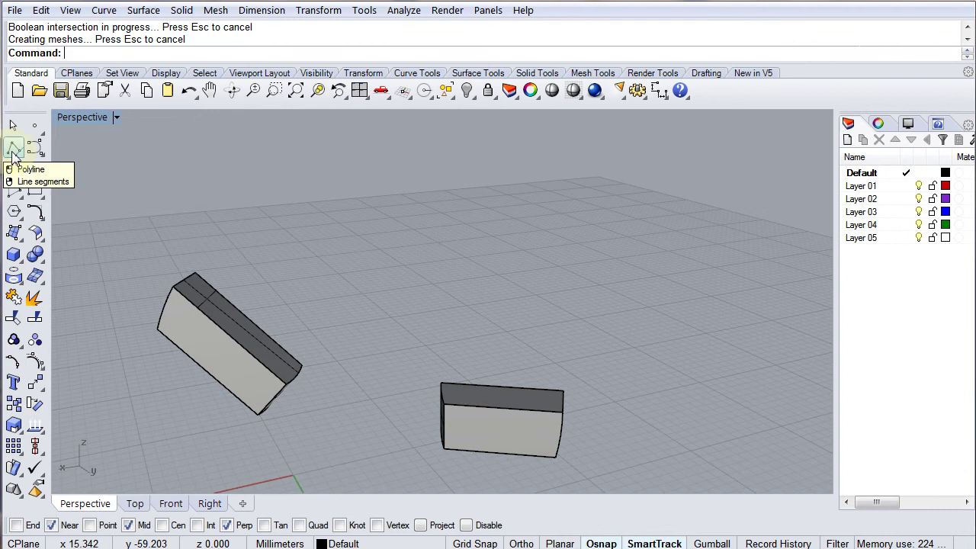
pyautogui.click(84, 119)
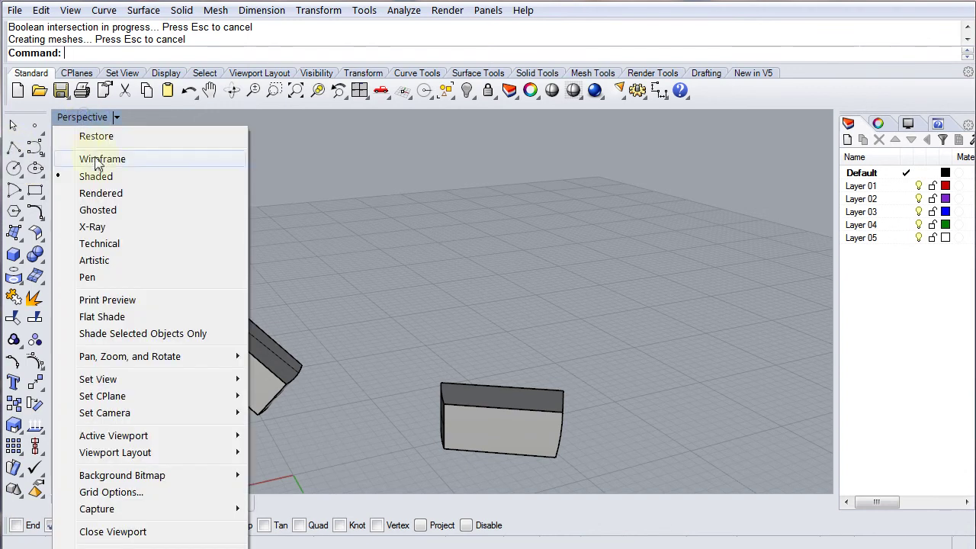
pyautogui.click(98, 210)
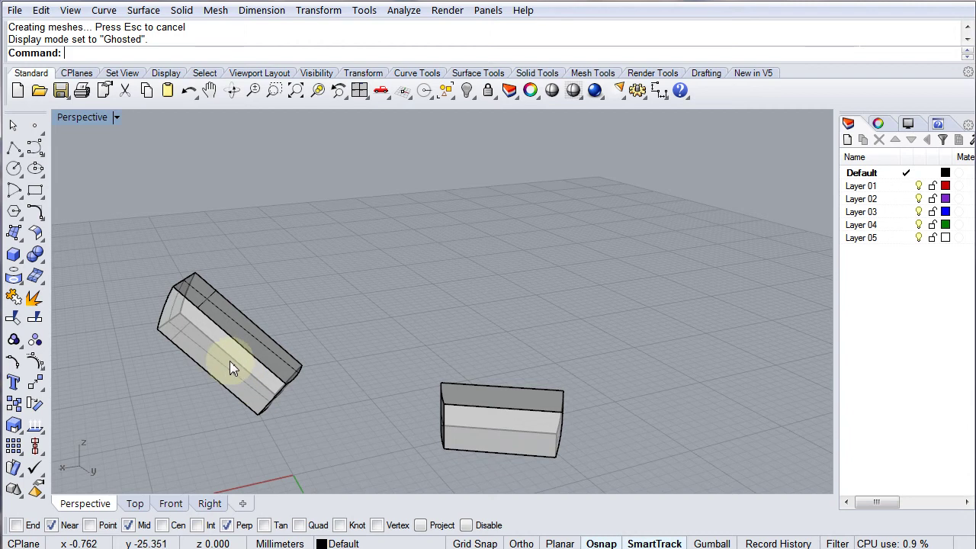
# - Draw a four-sided polyline around the tilted overlap solid's cross-section, starting at a long edge's midpoint and running perpendicular across its faces
pyautogui.click(14, 149)
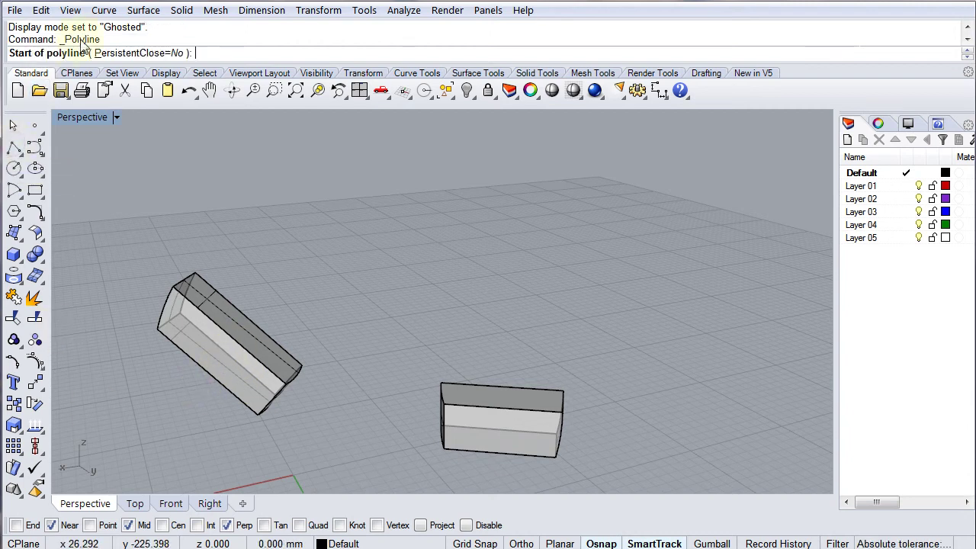
pyautogui.click(232, 334)
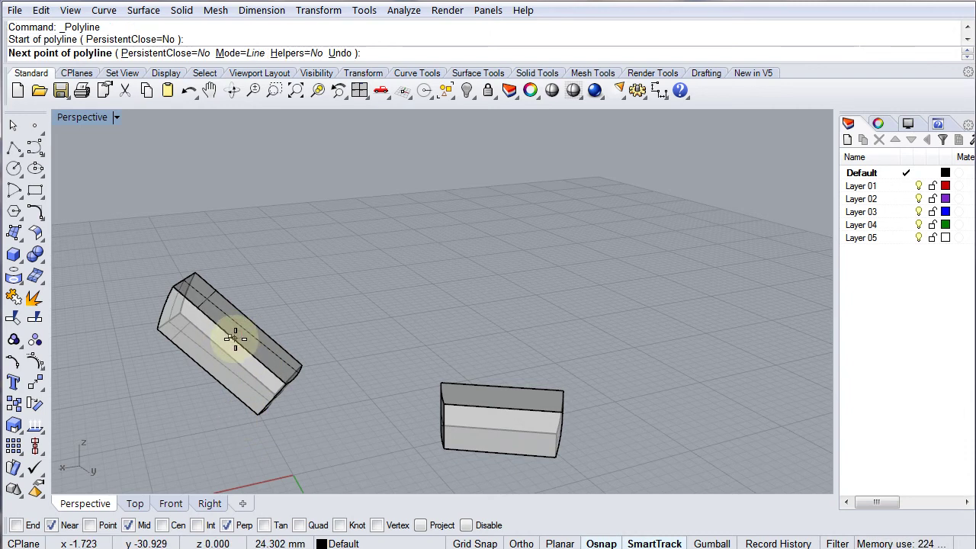
pyautogui.click(203, 363)
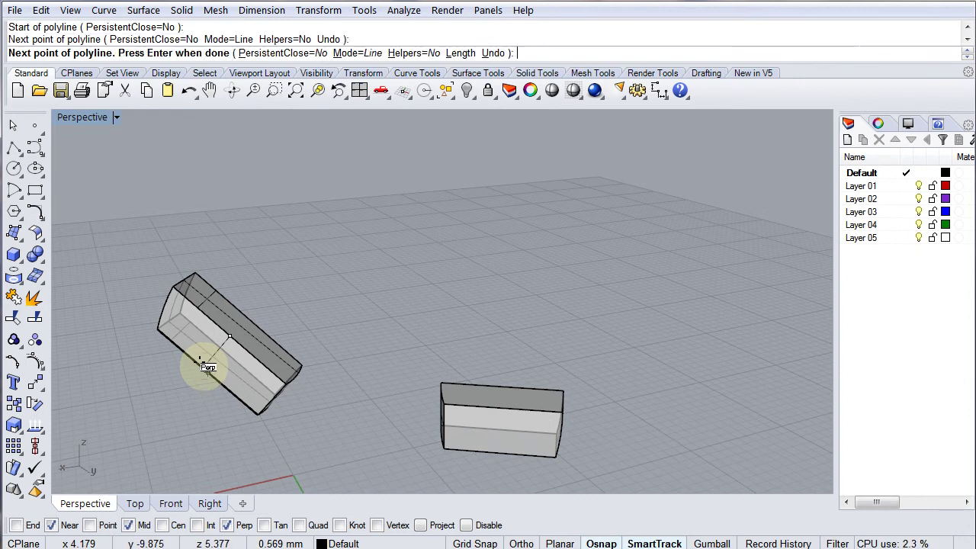
pyautogui.moveTo(203, 366); pyautogui.dragTo(283, 399, button='right')
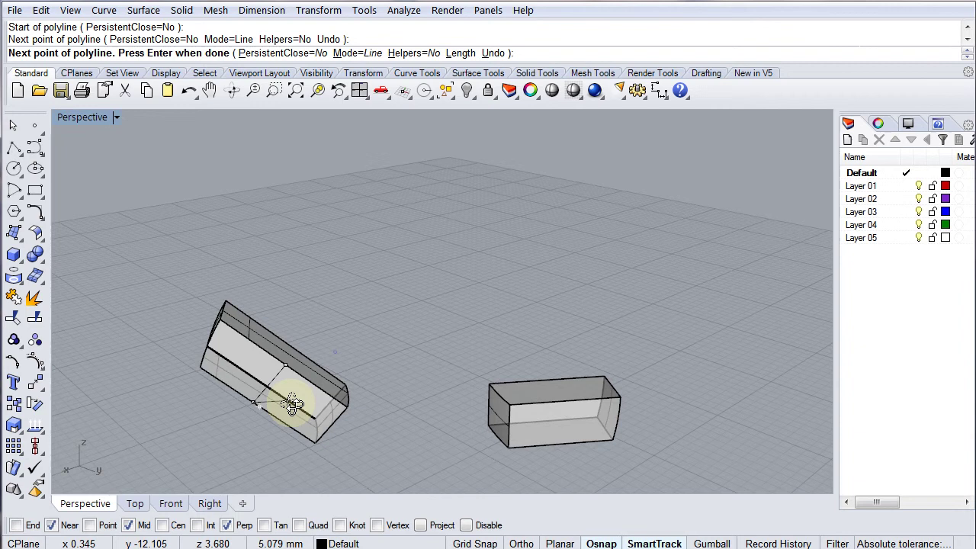
pyautogui.click(258, 371)
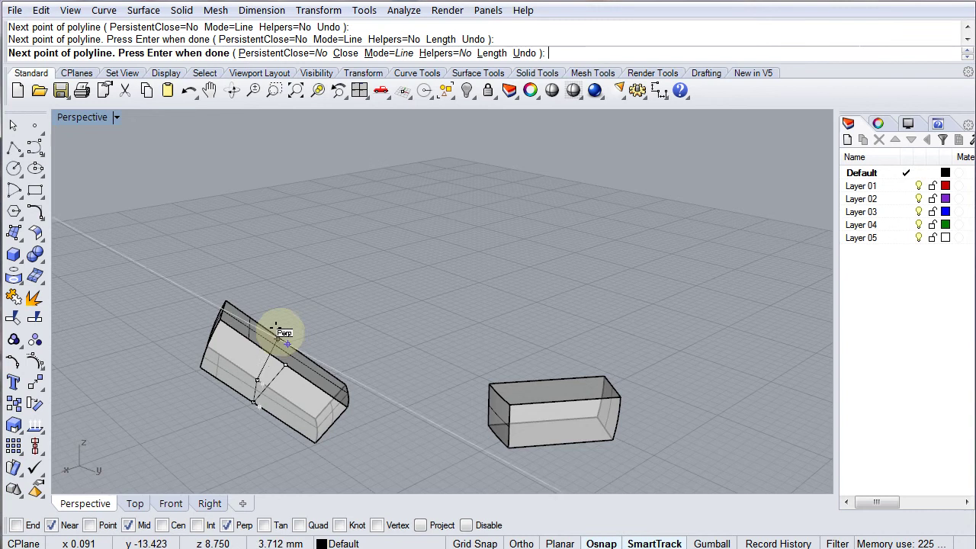
pyautogui.scroll(3, 282, 336)
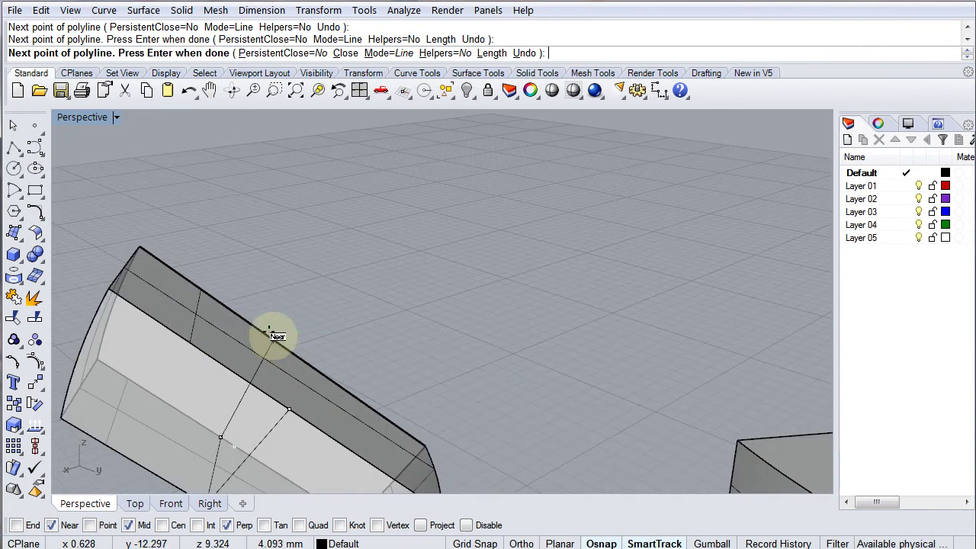
pyautogui.moveTo(289, 344); pyautogui.dragTo(657, 314, button='right')
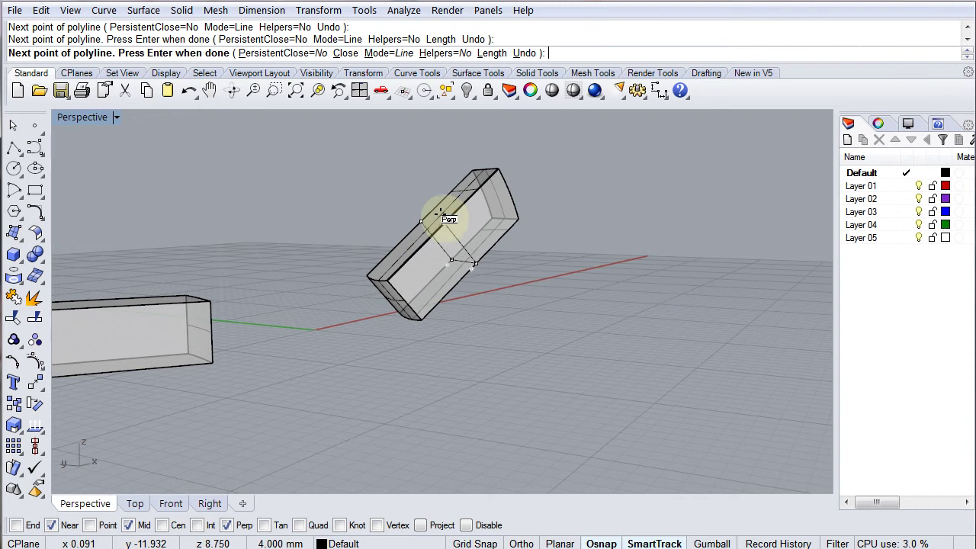
pyautogui.click(443, 220)
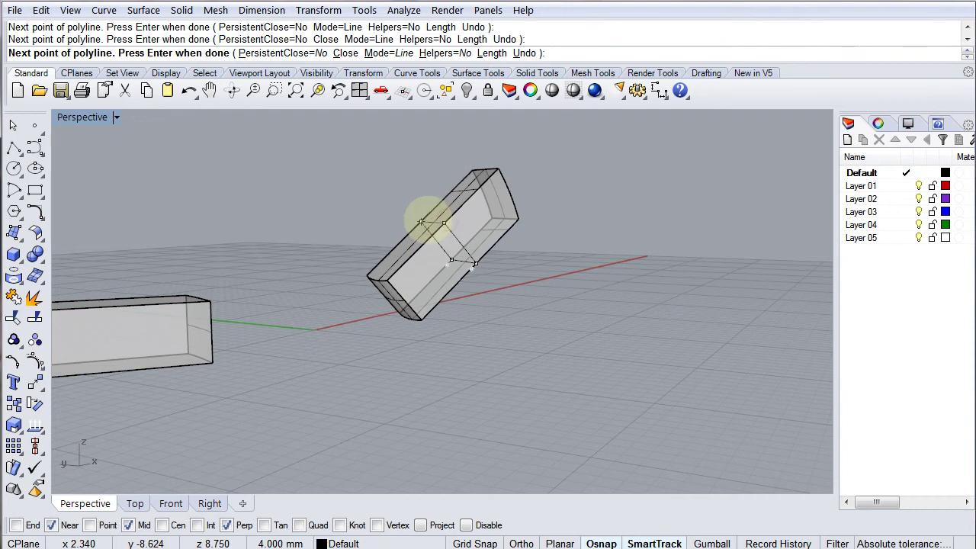
pyautogui.rightClick(429, 219)
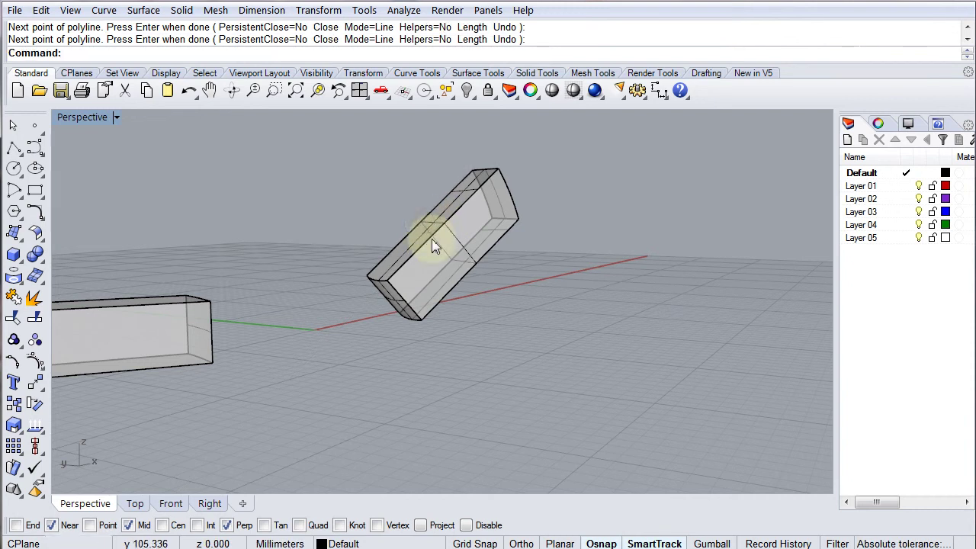
pyautogui.moveTo(447, 257); pyautogui.dragTo(429, 238, button='right')
pyautogui.scroll(3, 429, 238)
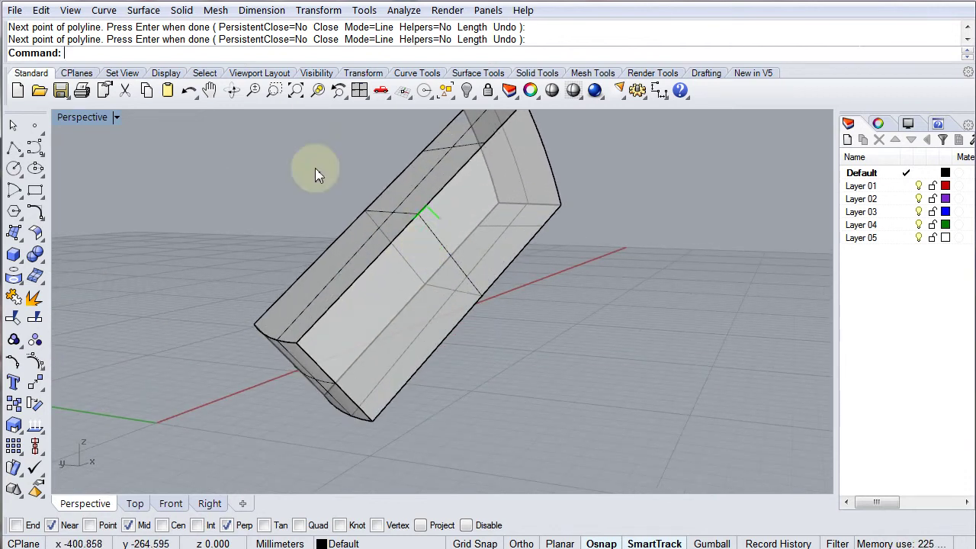
# - Create a planar surface from the closed polyline around the tilted overlap solid, and delete that surface
pyautogui.click(385, 259)
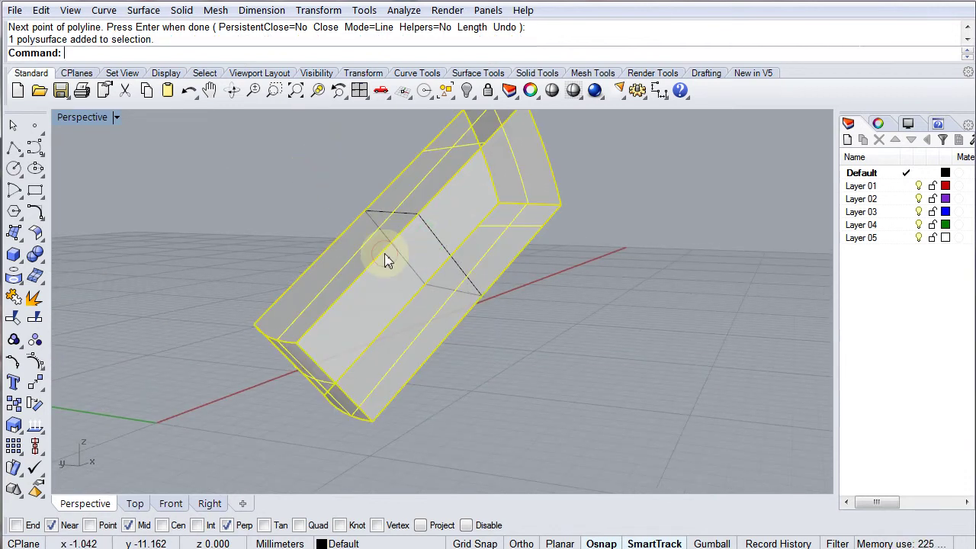
pyautogui.click(347, 202)
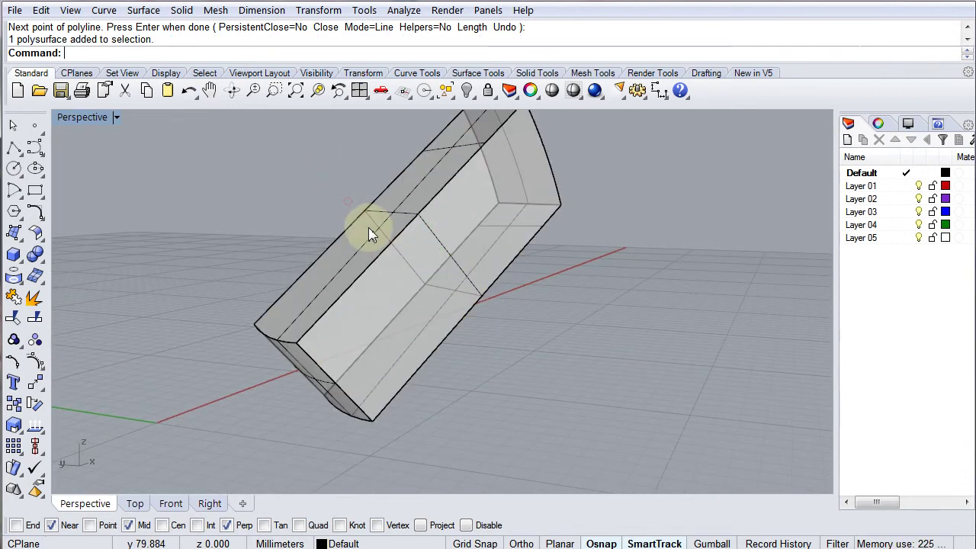
pyautogui.click(441, 248)
pyautogui.click(14, 237)
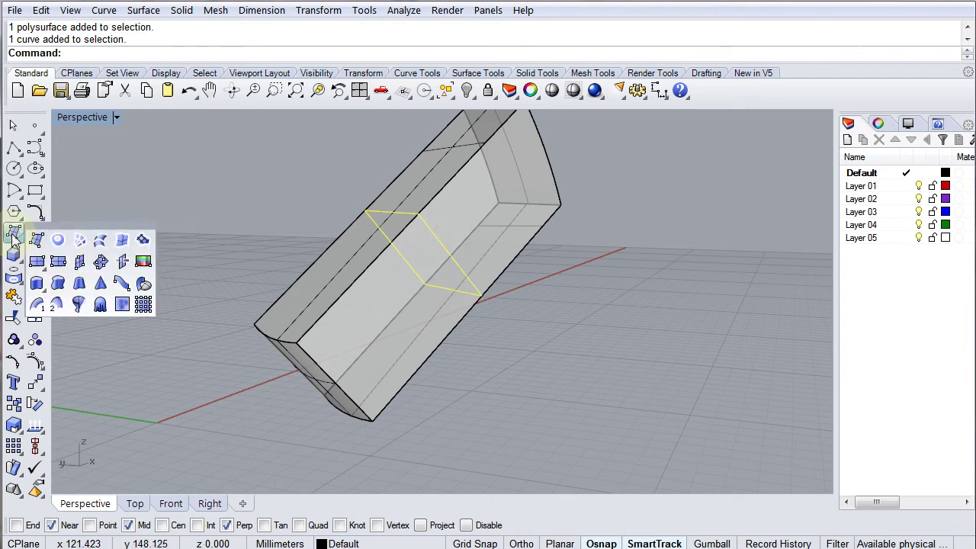
pyautogui.click(59, 241)
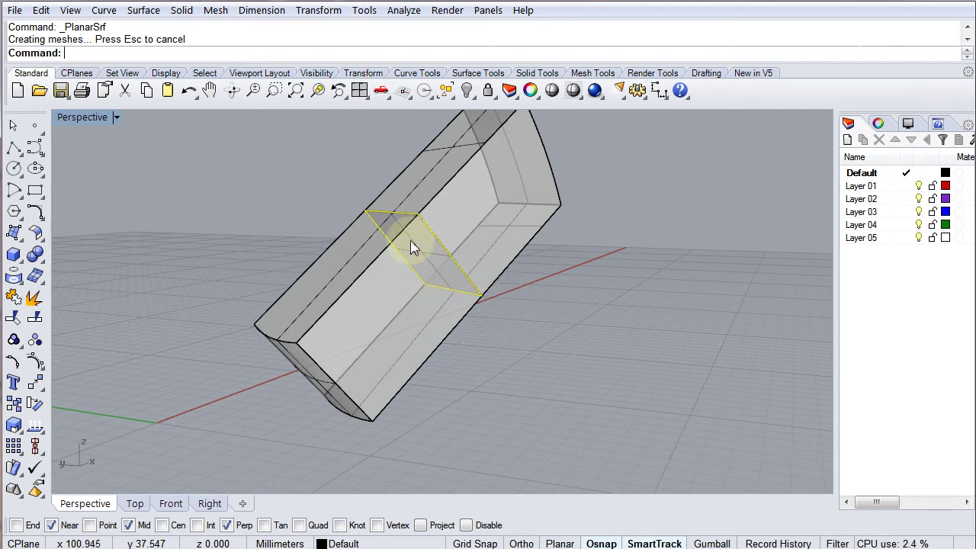
pyautogui.click(429, 276)
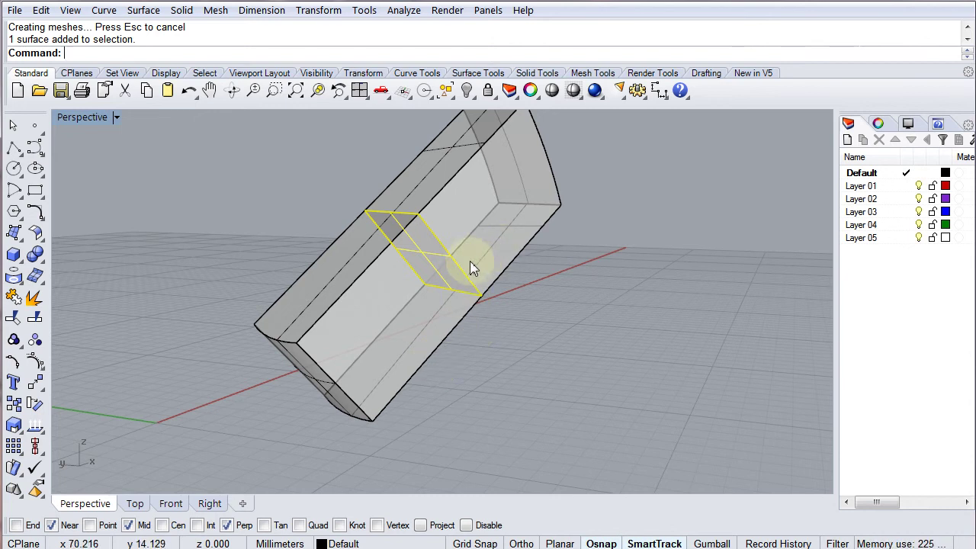
pyautogui.press('Delete')
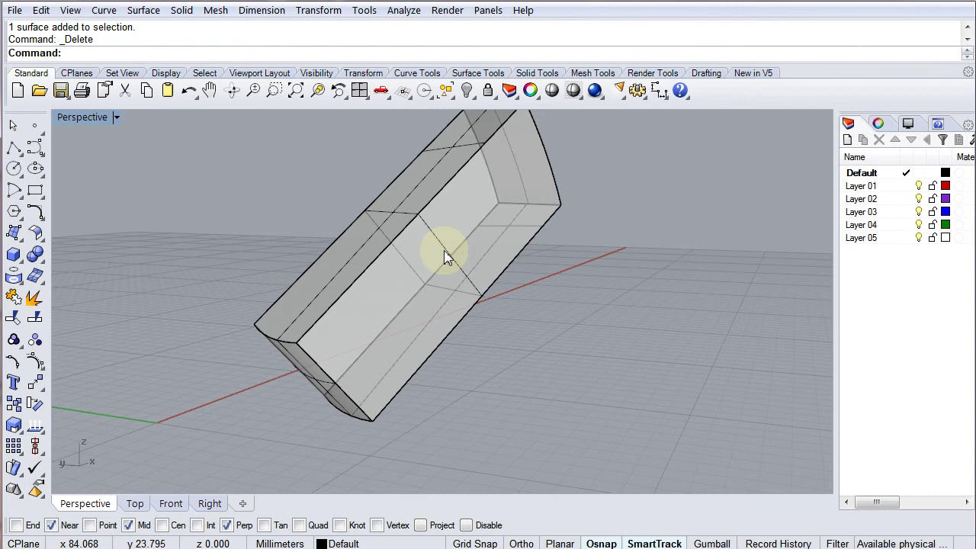
# - Draw a closed four-sided polyline around the horizontal overlap solid's cross-section, starting at a long edge's midpoint and snapping perpendicular to the other long edges
pyautogui.scroll(-3, 447, 258)
pyautogui.moveTo(434, 290); pyautogui.dragTo(580, 359, button='right')
pyautogui.scroll(5, 517, 429)
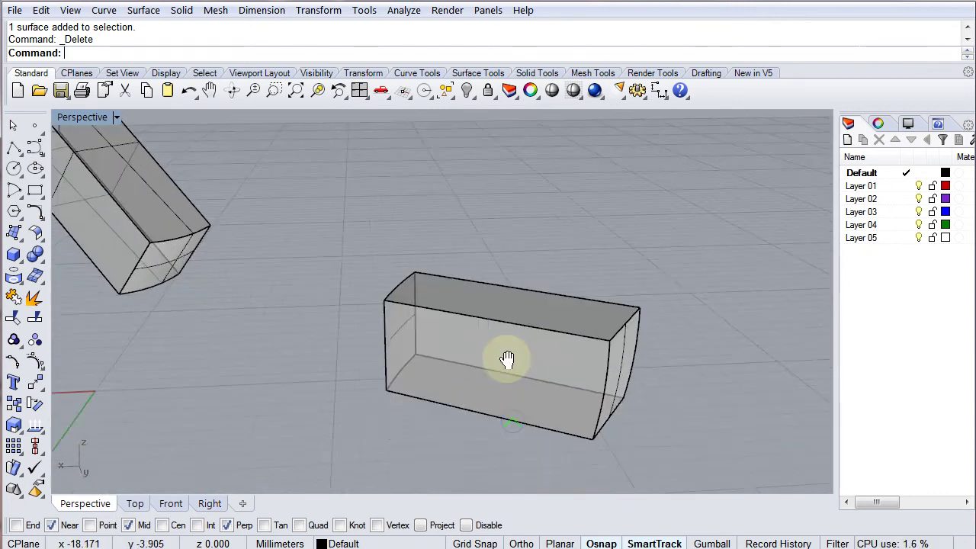
pyautogui.keyDown('shift'); pyautogui.moveTo(507, 360); pyautogui.dragTo(457, 323, button='right'); pyautogui.keyUp('shift')
pyautogui.scroll(3, 392, 364)
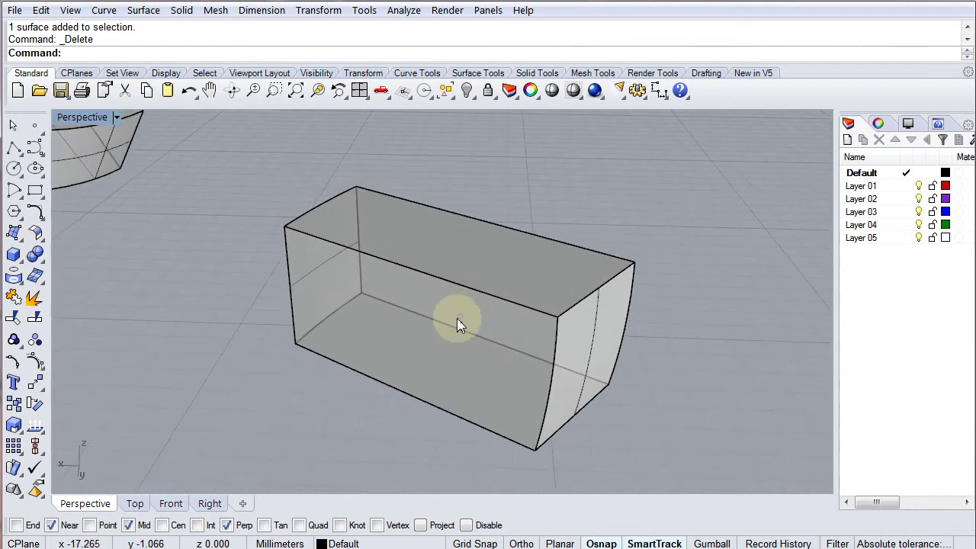
pyautogui.click(16, 148)
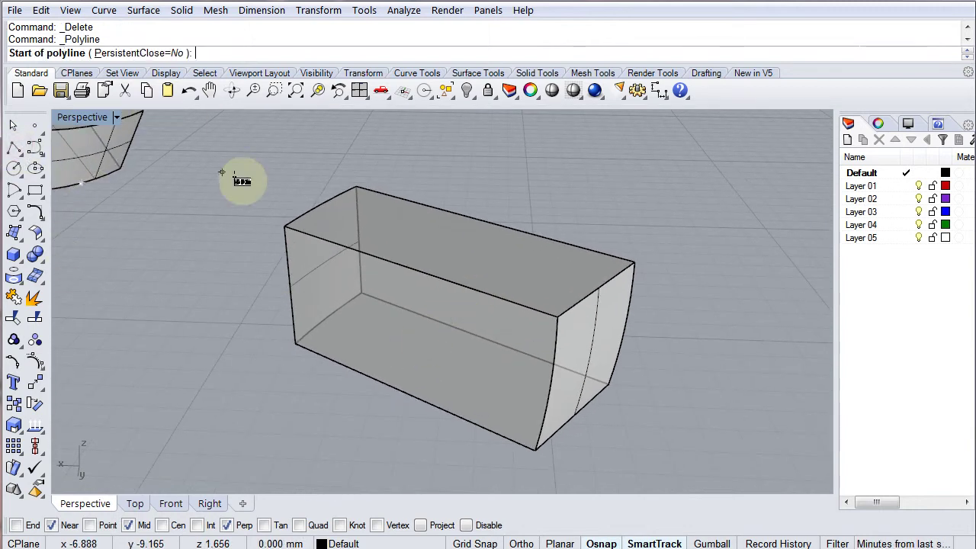
pyautogui.click(403, 264)
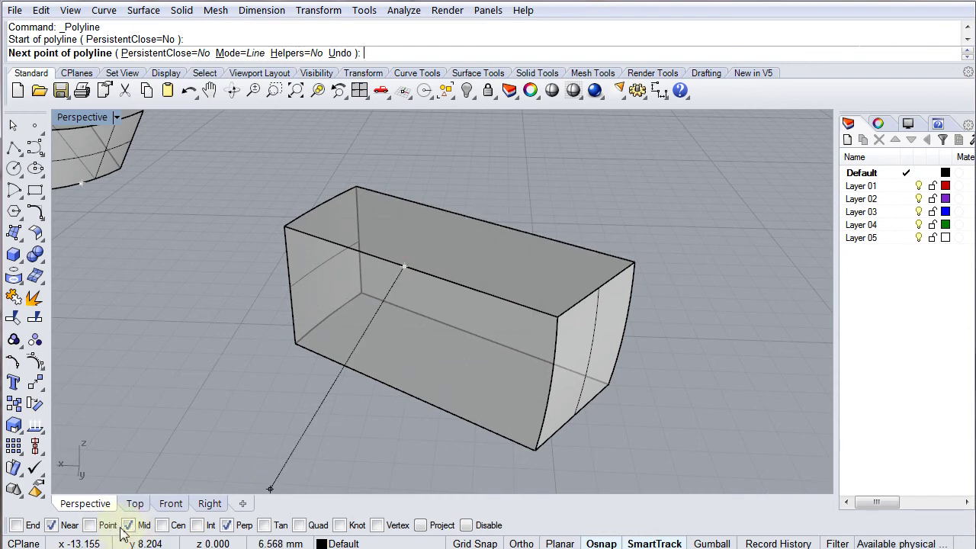
pyautogui.click(491, 222)
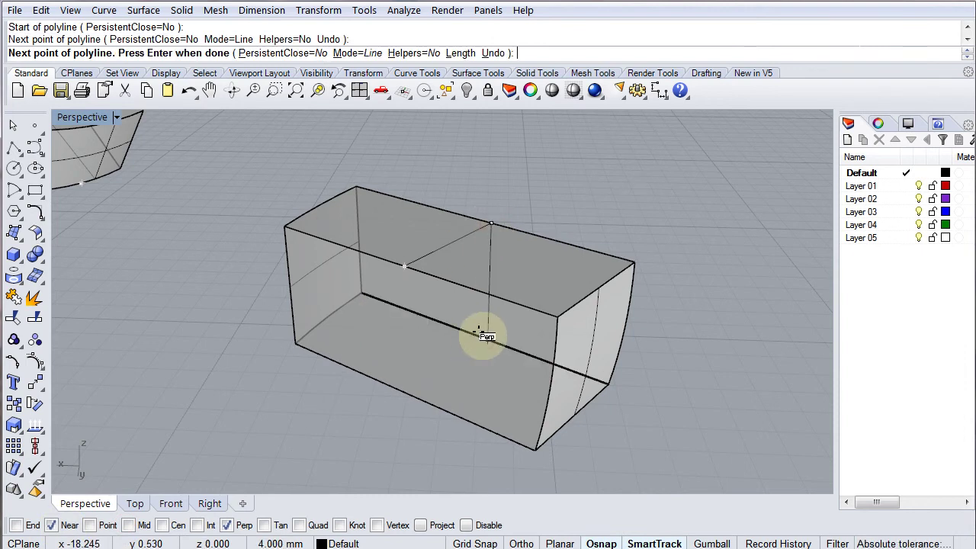
pyautogui.click(482, 333)
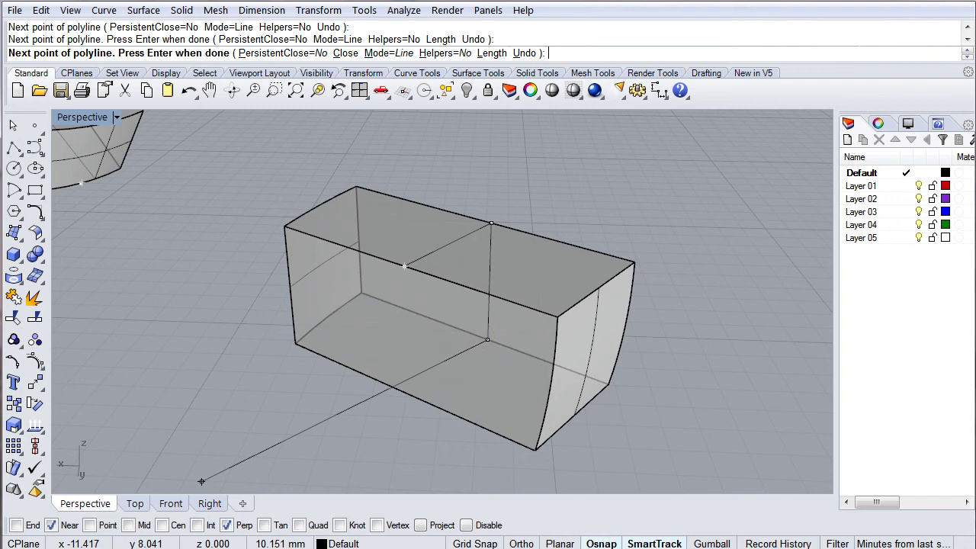
pyautogui.click(51, 525)
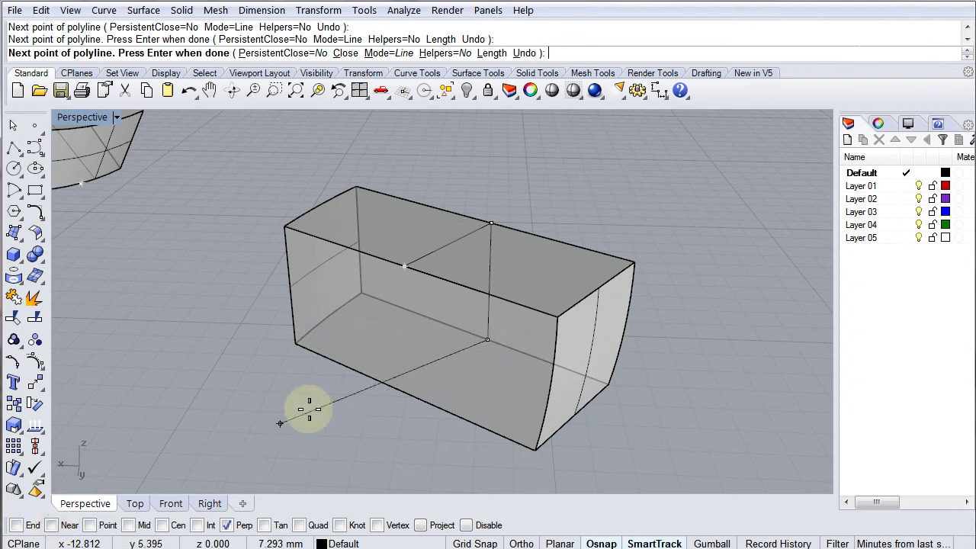
pyautogui.click(406, 393)
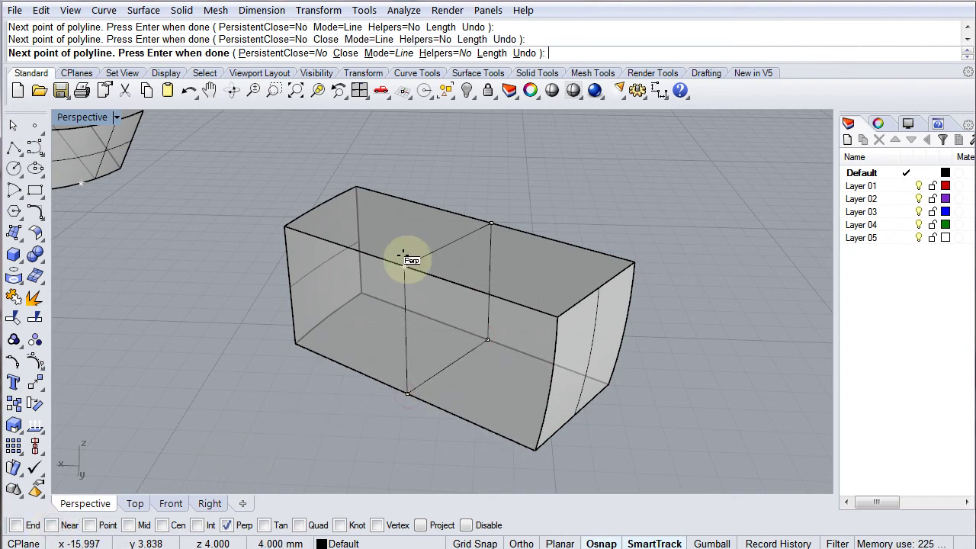
pyautogui.click(407, 259)
# - Try to split both overlap solids in one operation using the cross-section polylines as cutting objects, and check whether the solids are divided
pyautogui.moveTo(506, 270); pyautogui.dragTo(462, 338, button='right')
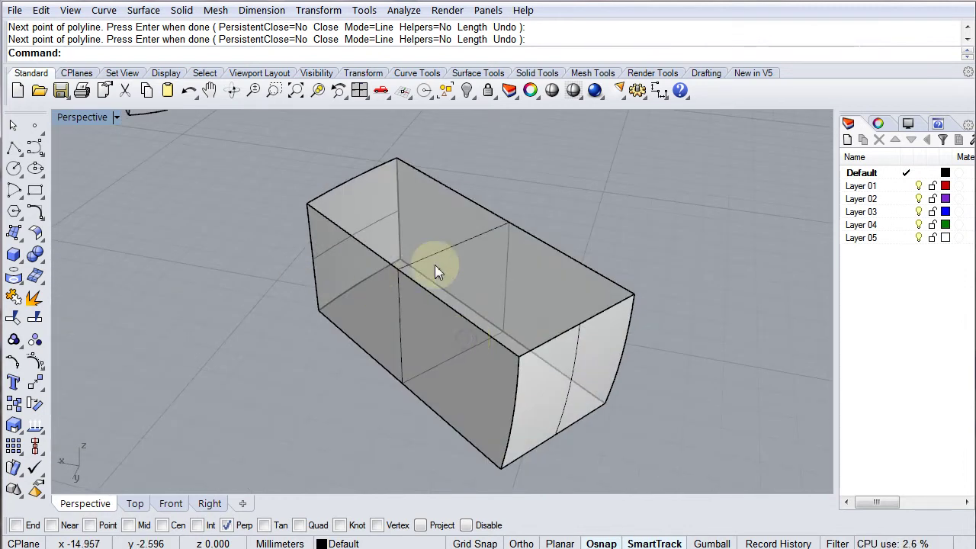
pyautogui.scroll(-5, 443, 264)
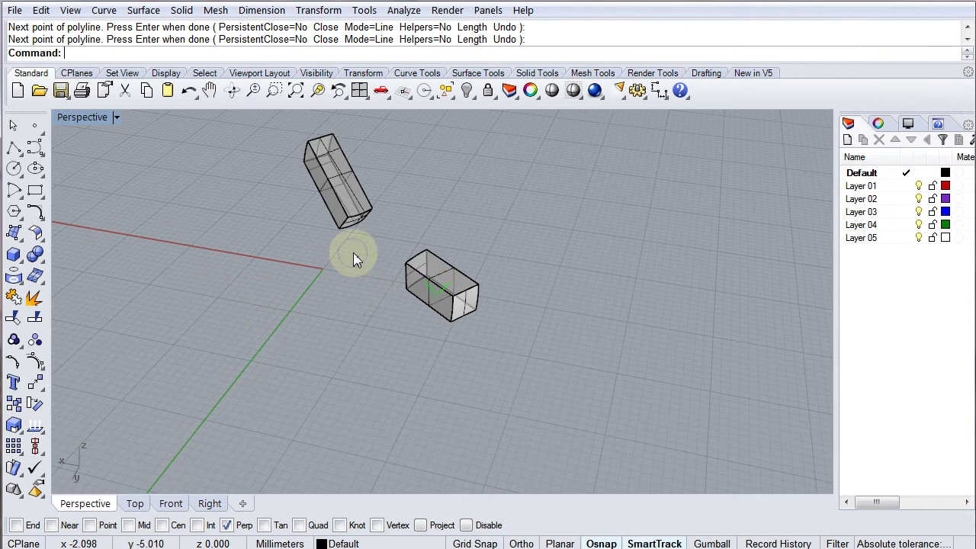
pyautogui.moveTo(349, 257); pyautogui.dragTo(358, 288, button='right')
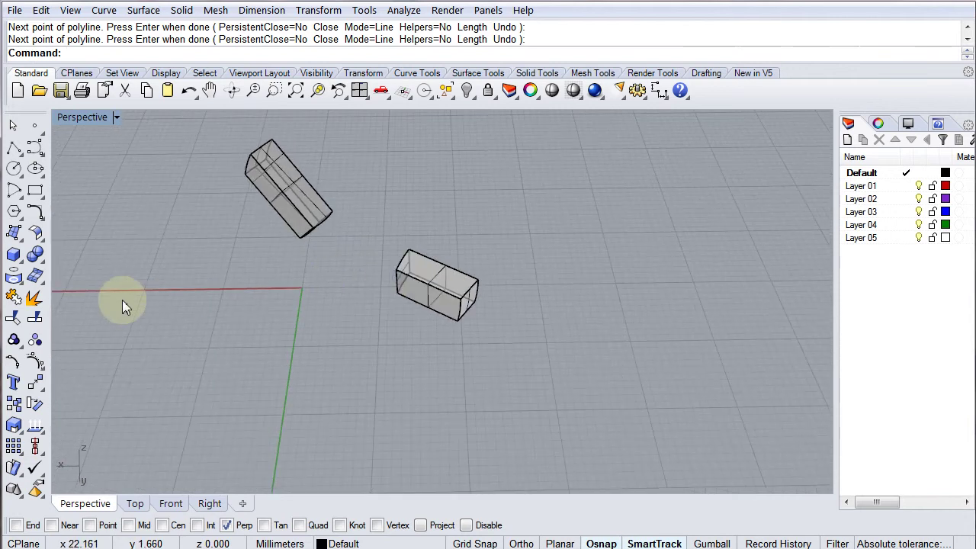
pyautogui.click(35, 319)
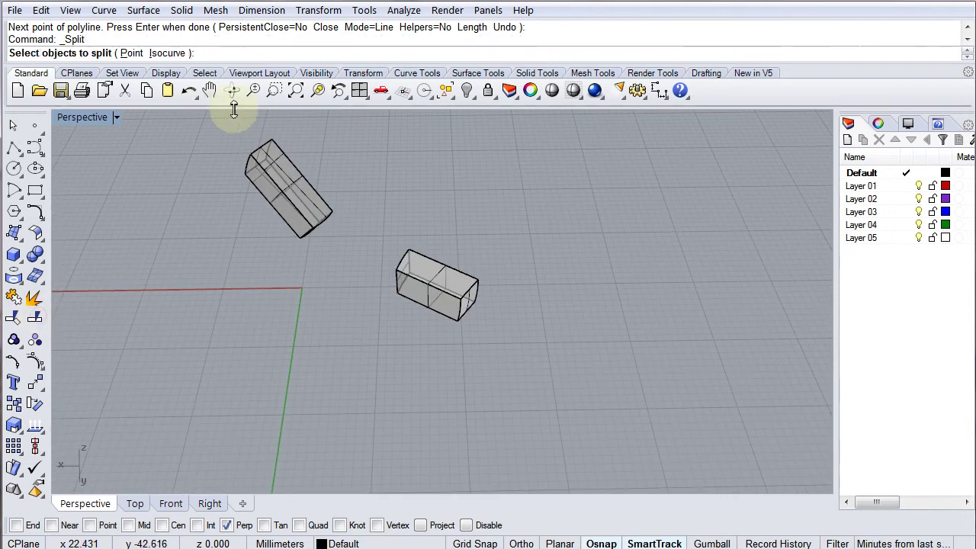
pyautogui.click(269, 180)
pyautogui.click(416, 262)
pyautogui.rightClick(421, 252)
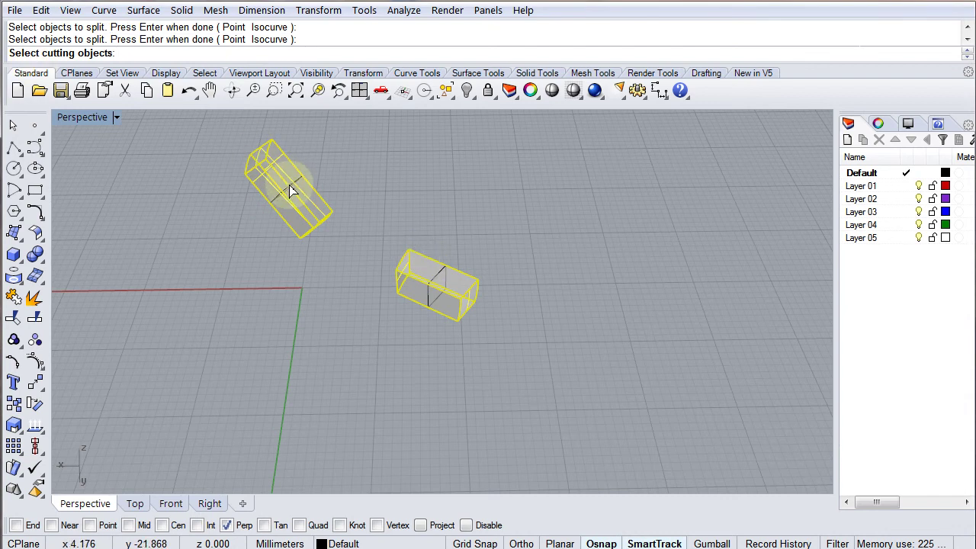
pyautogui.click(289, 191)
pyautogui.rightClick(454, 246)
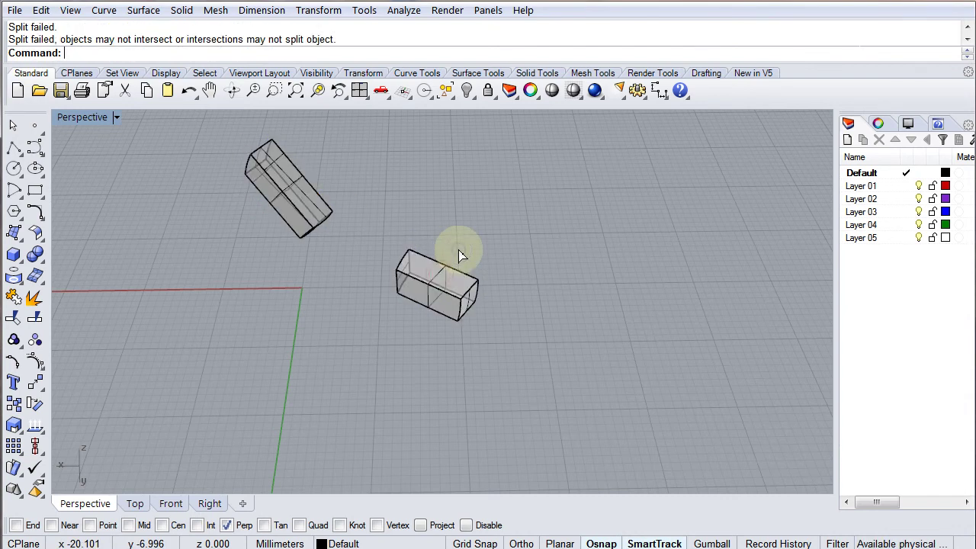
pyautogui.click(432, 296)
pyautogui.click(301, 203)
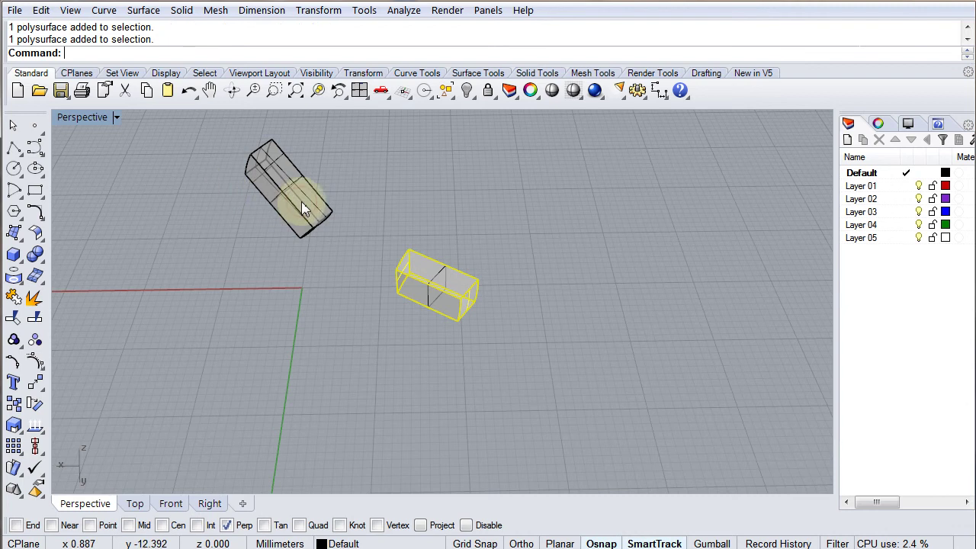
pyautogui.click(532, 187)
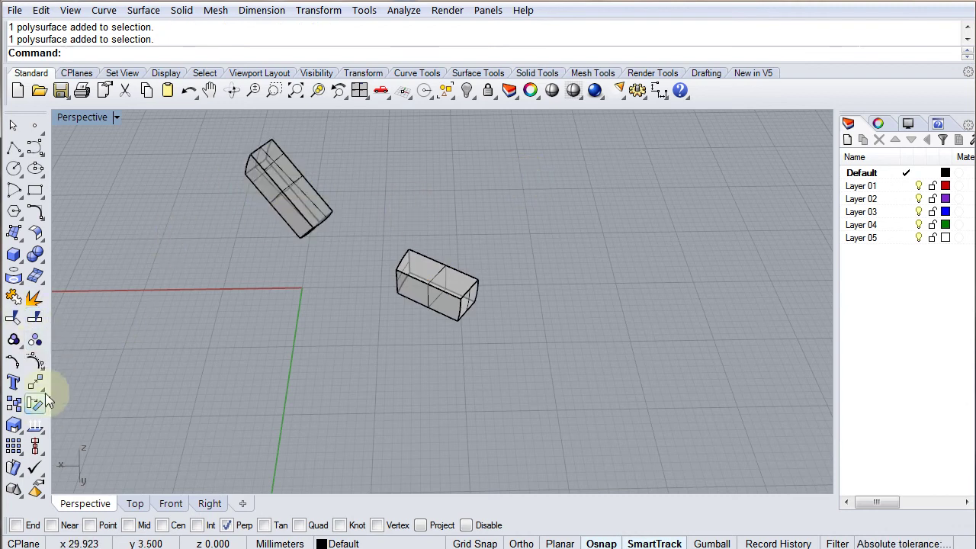
# - Split the tilted overlap solid with its cross-section polyline, and check the halves by selecting one
pyautogui.click(36, 320)
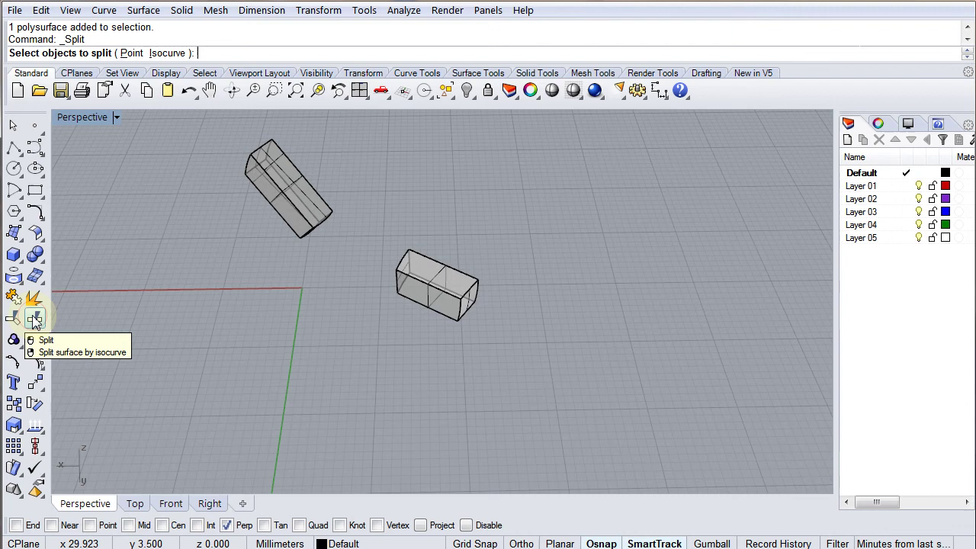
pyautogui.click(294, 164)
pyautogui.press('Return')
pyautogui.click(299, 189)
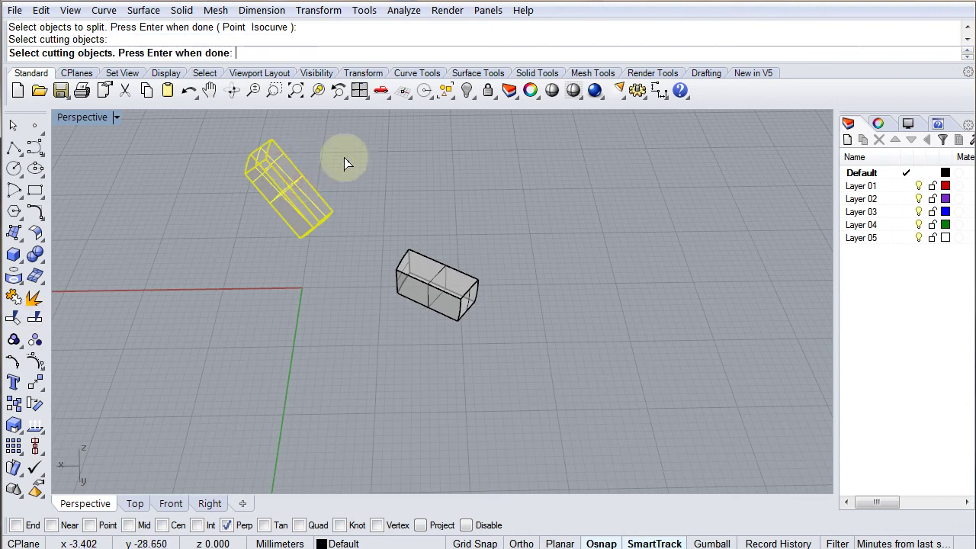
pyautogui.press('Return')
pyautogui.click(316, 211)
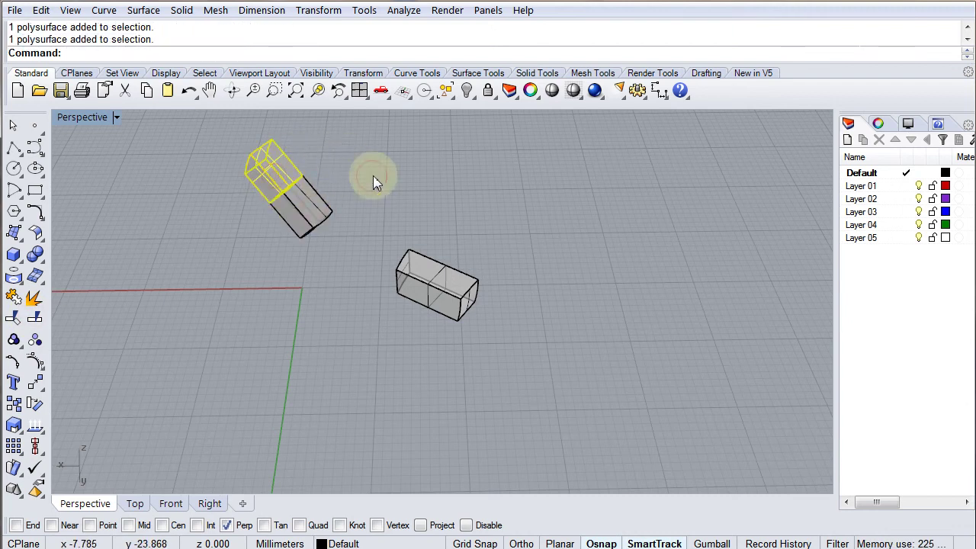
pyautogui.press('Escape')
# - Split the horizontal overlap solid with its cross-section polyline, and check that its halves select separately
pyautogui.press('Return')
pyautogui.click(456, 278)
pyautogui.press('Return')
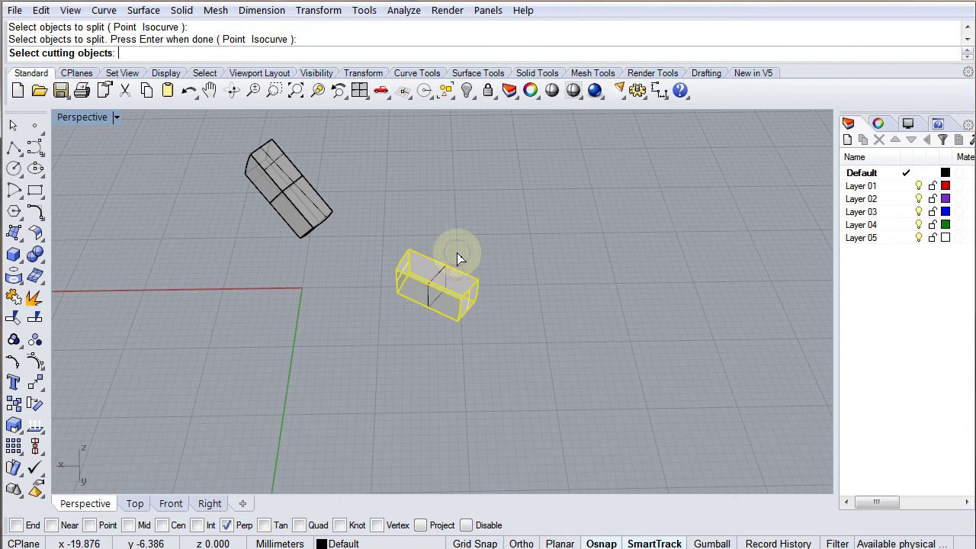
pyautogui.click(447, 277)
pyautogui.press('Return')
pyautogui.click(436, 279)
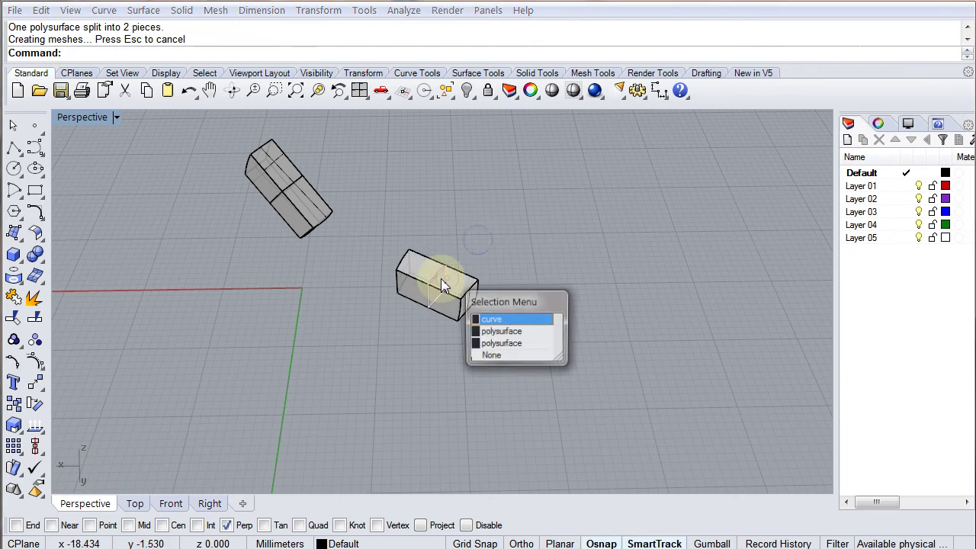
pyautogui.click(453, 294)
pyautogui.press('Escape')
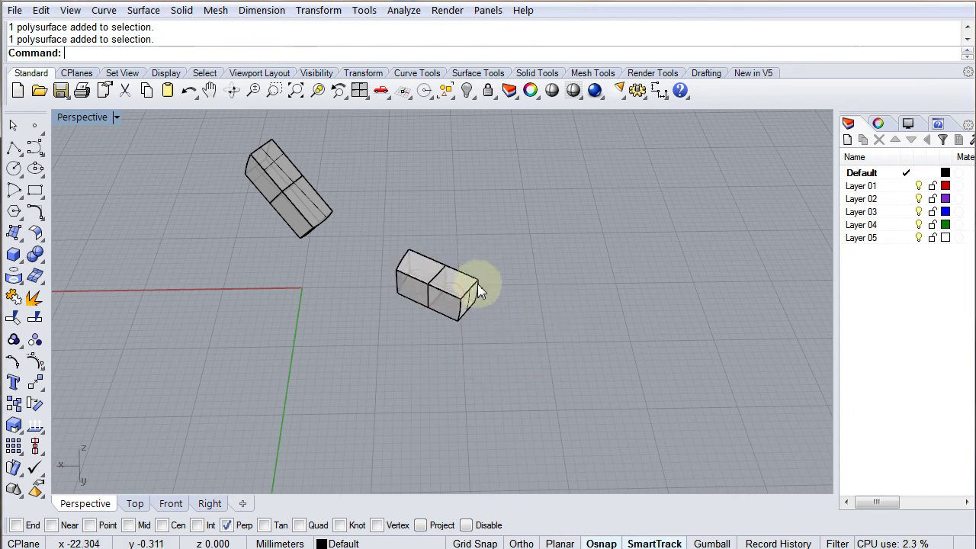
# - Move the tilted solid's lower half and the horizontal solid's outer half, away from the tilted solid, to Layer 01
pyautogui.keyDown('shift'); pyautogui.click(323, 224); pyautogui.keyUp('shift')
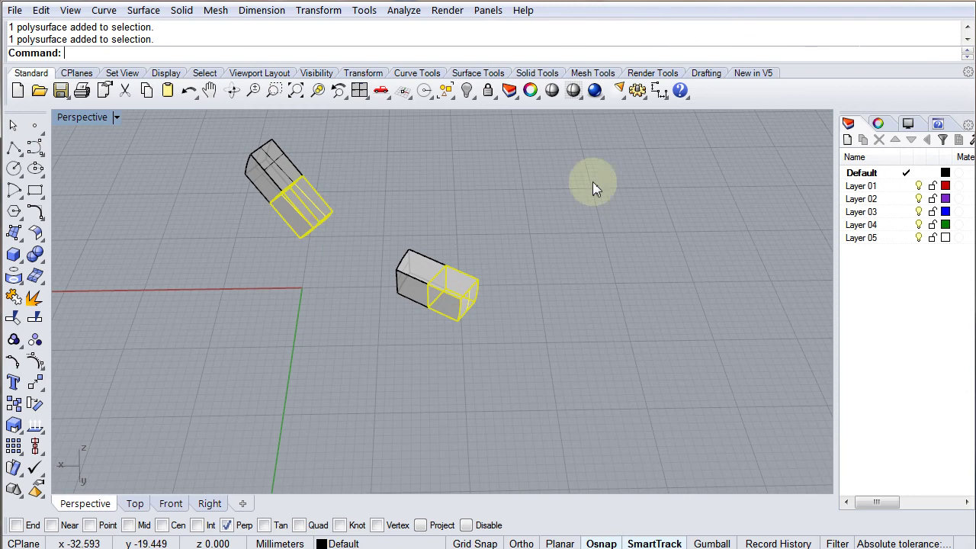
pyautogui.rightClick(887, 186)
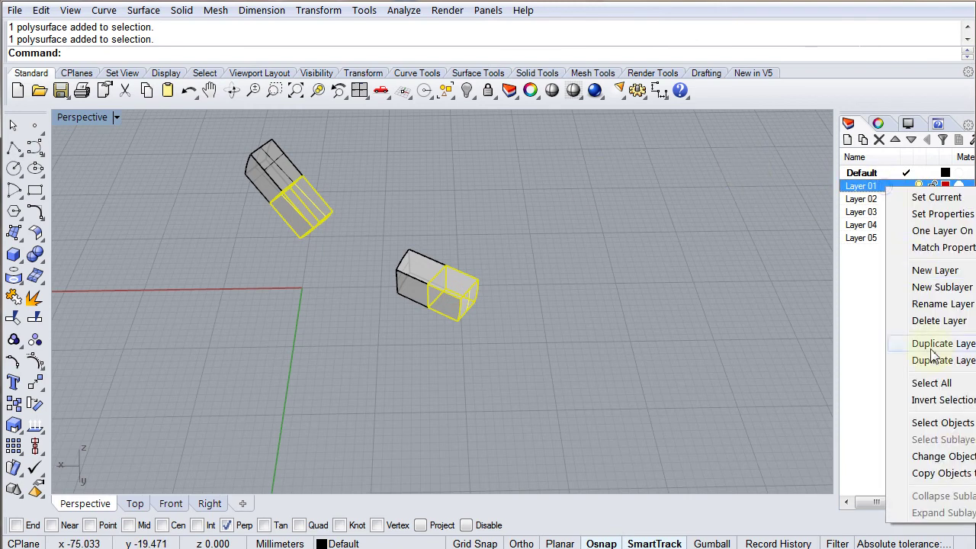
pyautogui.click(956, 456)
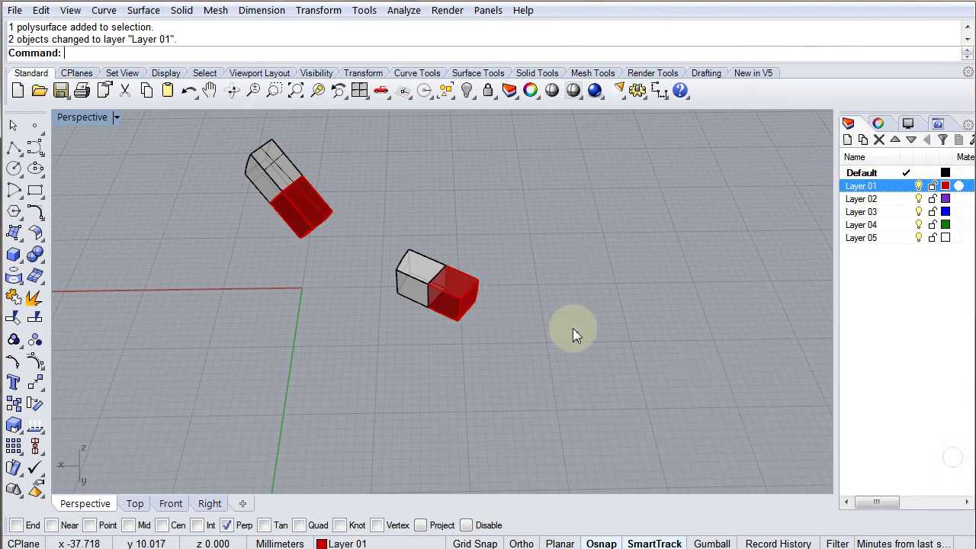
# - Move the remaining half of each overlap solid to Layer 03, and clear the selection
pyautogui.click(405, 259)
pyautogui.keyDown('shift'); pyautogui.click(273, 164); pyautogui.keyUp('shift')
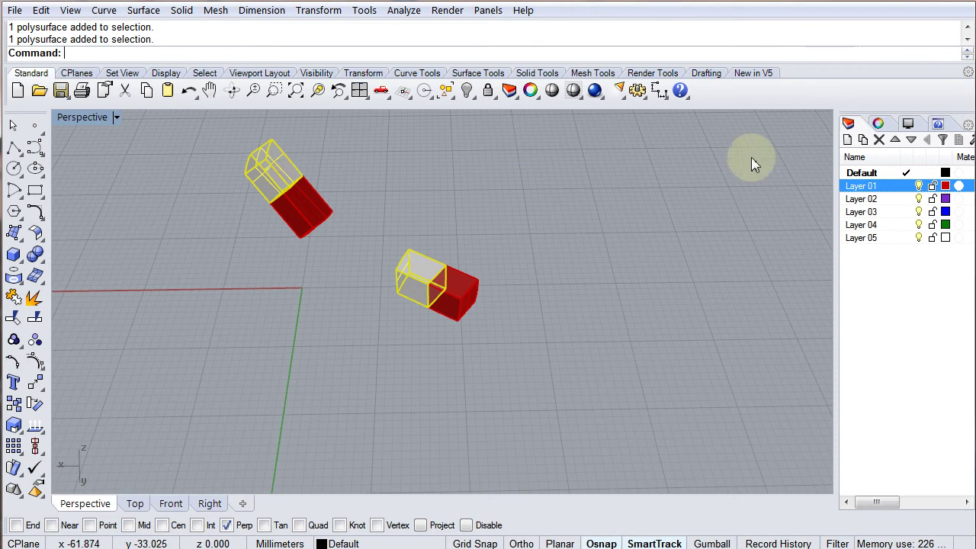
pyautogui.rightClick(896, 214)
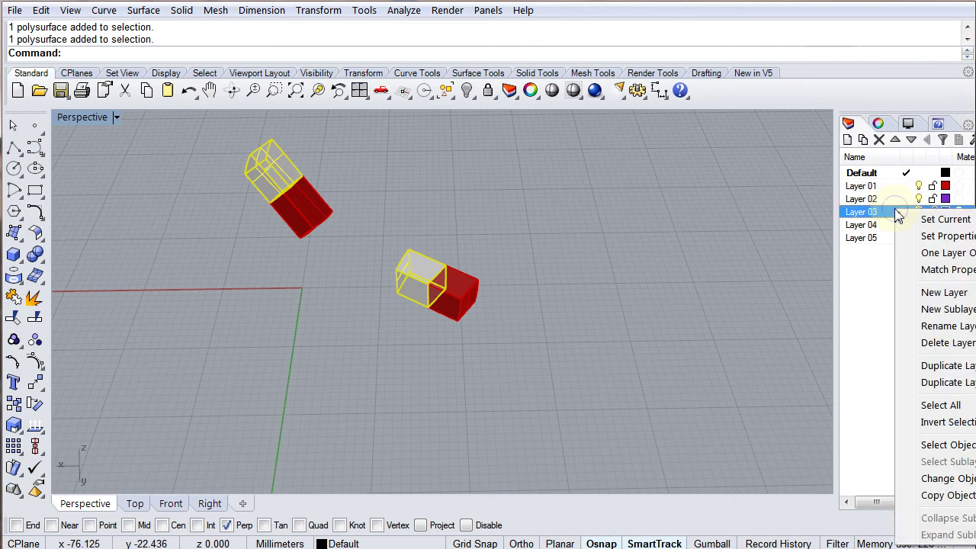
pyautogui.click(945, 481)
pyautogui.click(636, 366)
# - Show the hidden backup discs and view them together with the split overlap halves from the opposite side
pyautogui.click(467, 90)
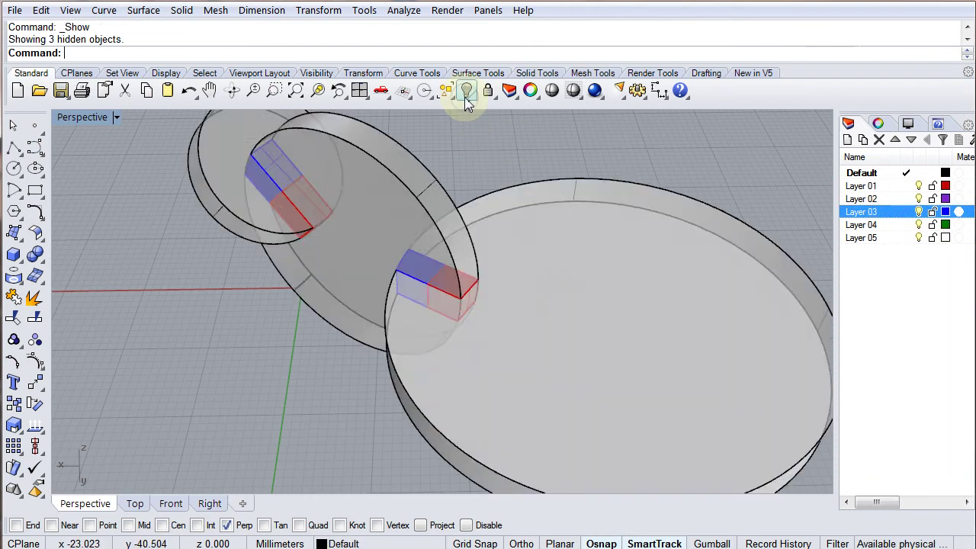
pyautogui.moveTo(457, 207); pyautogui.dragTo(135, 213, button='right')
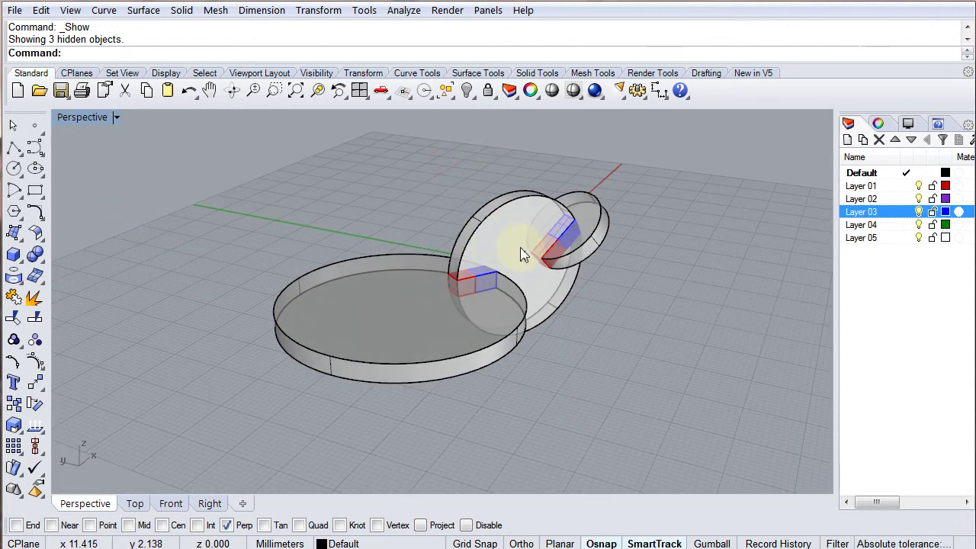
# - Use Boolean difference to subtract the red Layer 01 half of the tilted overlap from the small tilted disc
pyautogui.click(43, 258)
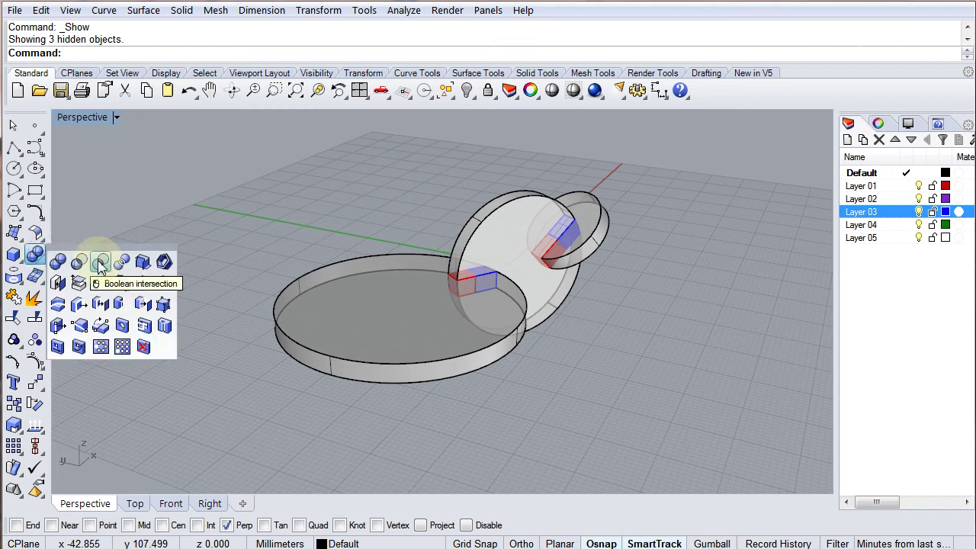
pyautogui.click(79, 263)
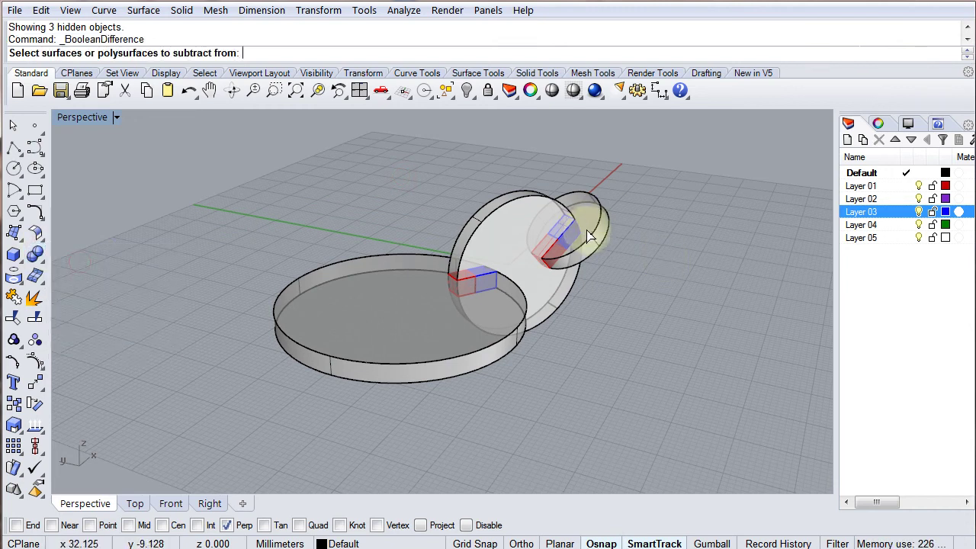
pyautogui.scroll(5, 588, 233)
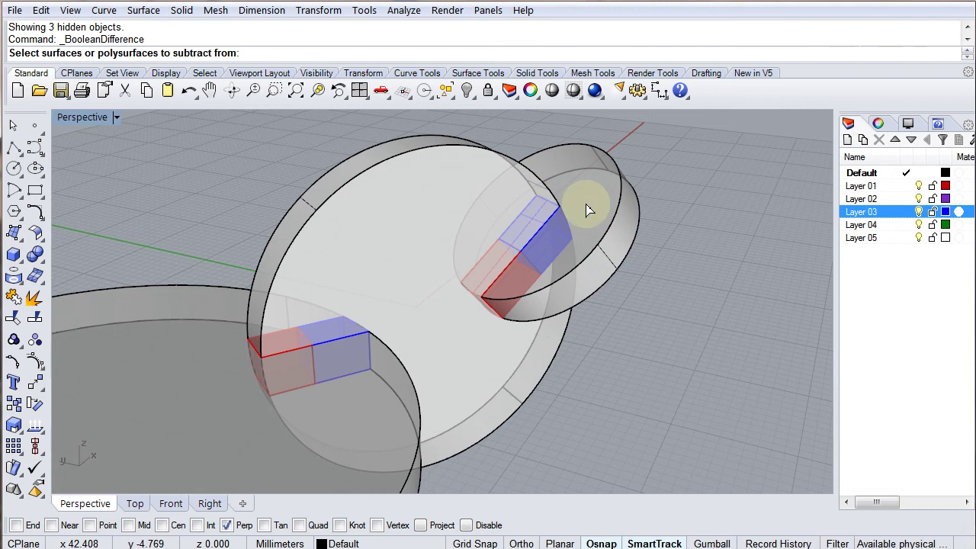
pyautogui.click(600, 212)
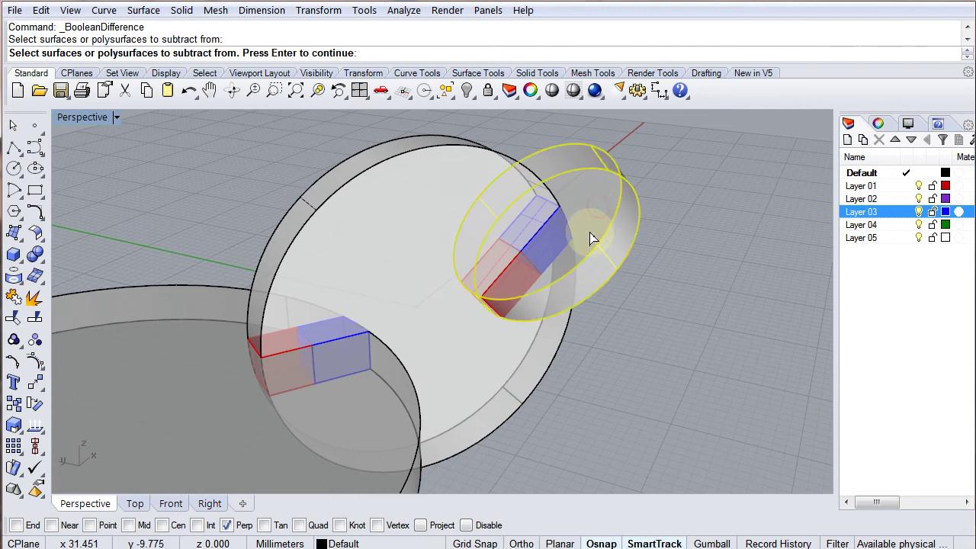
pyautogui.rightClick(593, 238)
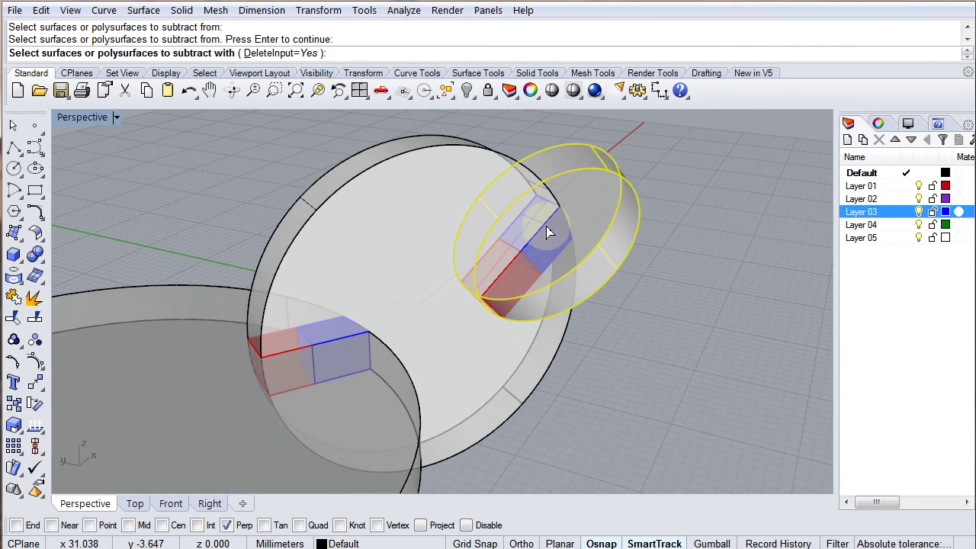
pyautogui.click(515, 282)
pyautogui.rightClick(522, 280)
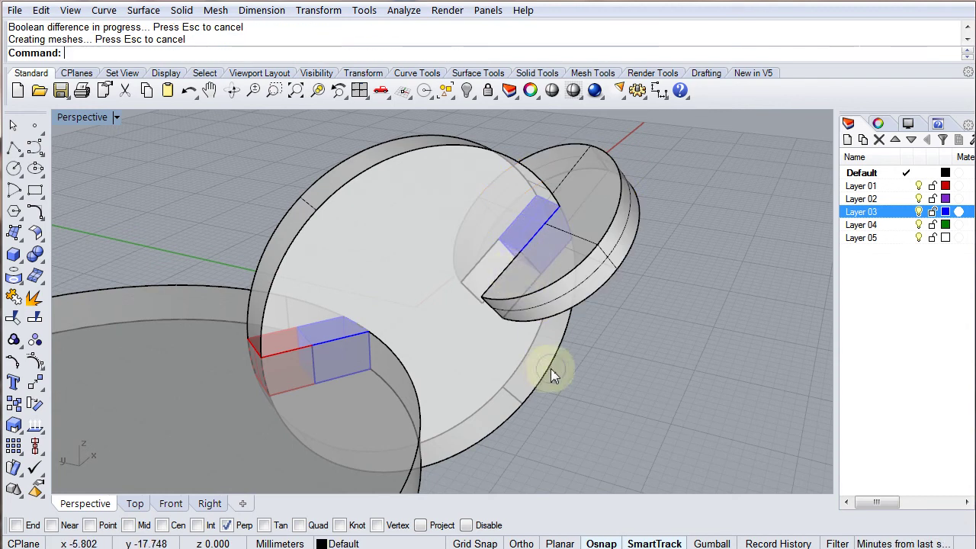
# - Subtract the tilted overlap's blue Layer 03 half and the horizontal overlap's red Layer 01 half from the middle disc
pyautogui.rightClick(553, 374)
pyautogui.click(432, 232)
pyautogui.rightClick(577, 244)
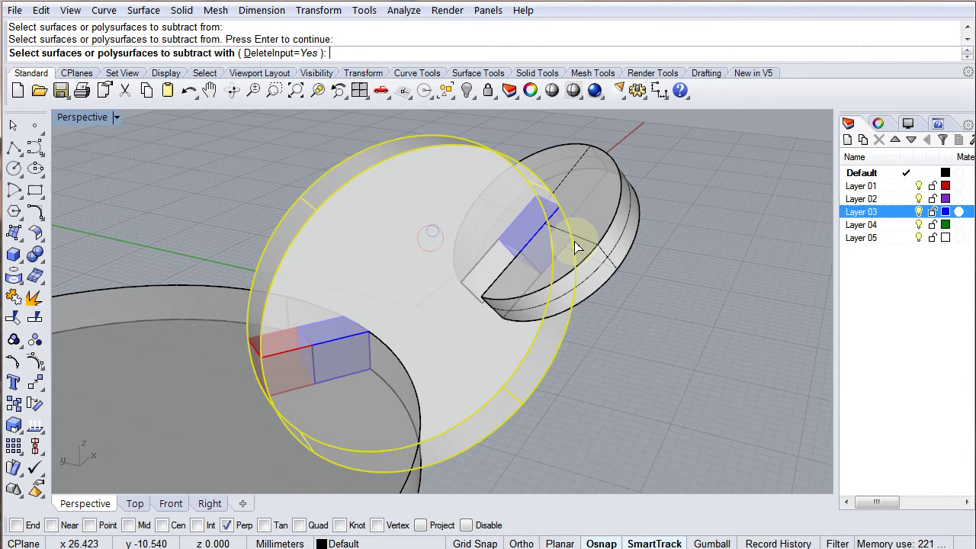
pyautogui.click(535, 229)
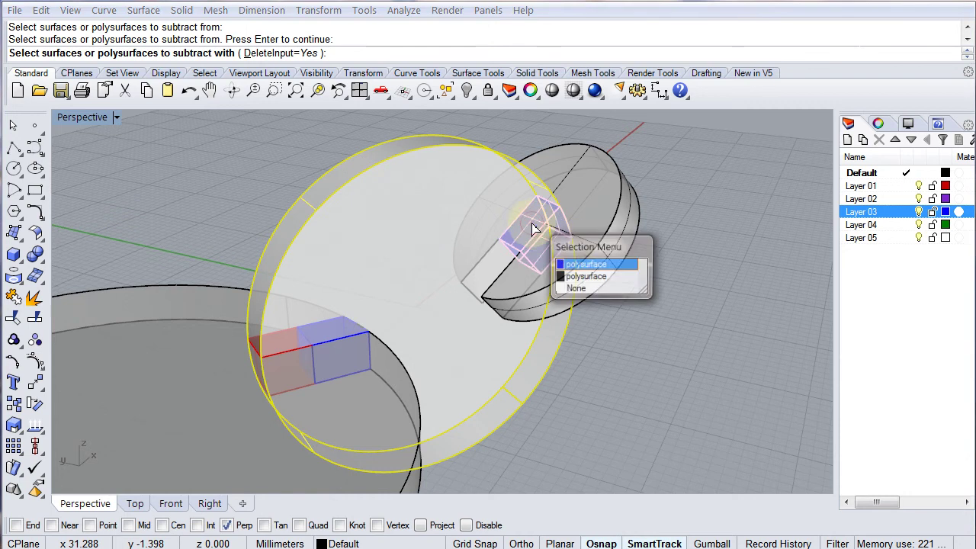
pyautogui.click(572, 265)
pyautogui.click(281, 347)
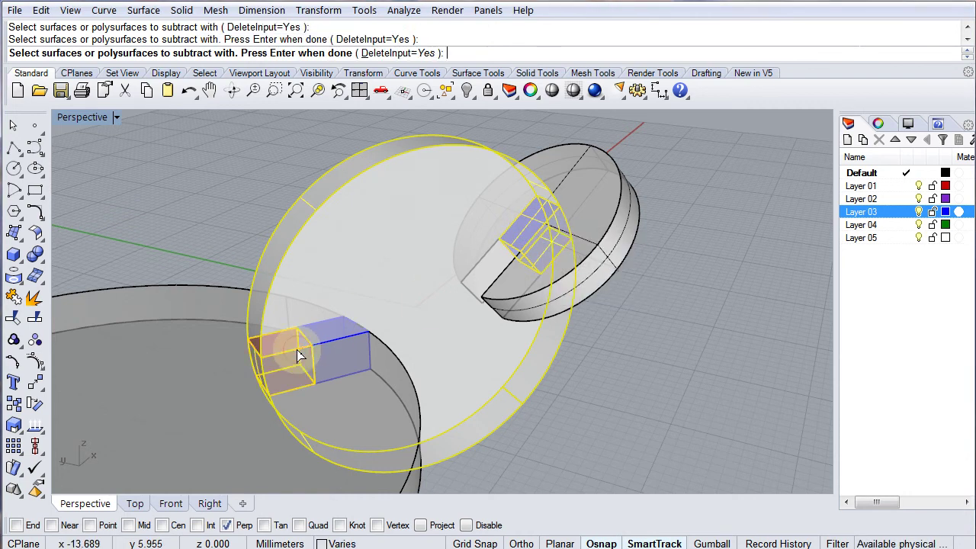
pyautogui.rightClick(196, 213)
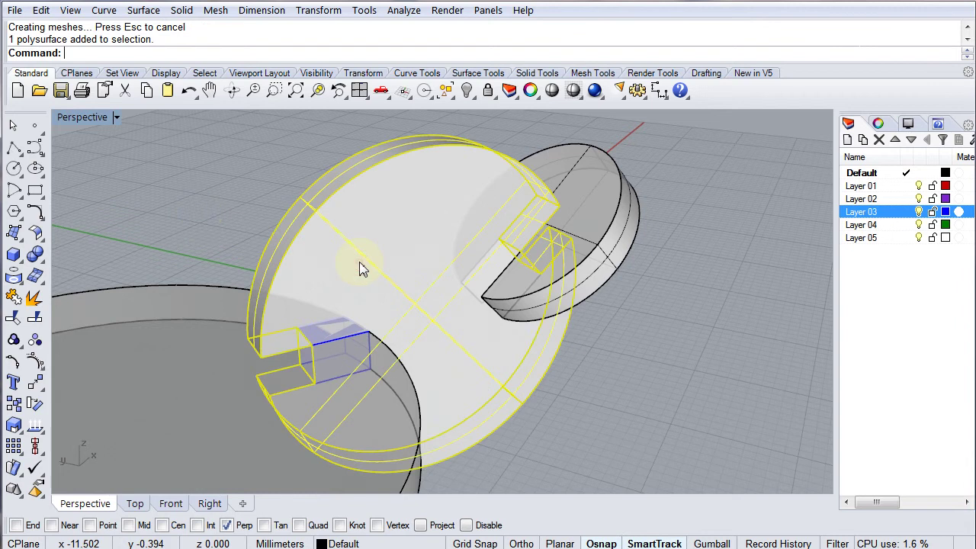
# - Try to subtract the large horizontal disc and the remaining blue half from the middle disc, and undo that Boolean difference
pyautogui.scroll(-2, 362, 267)
pyautogui.rightClick(191, 262)
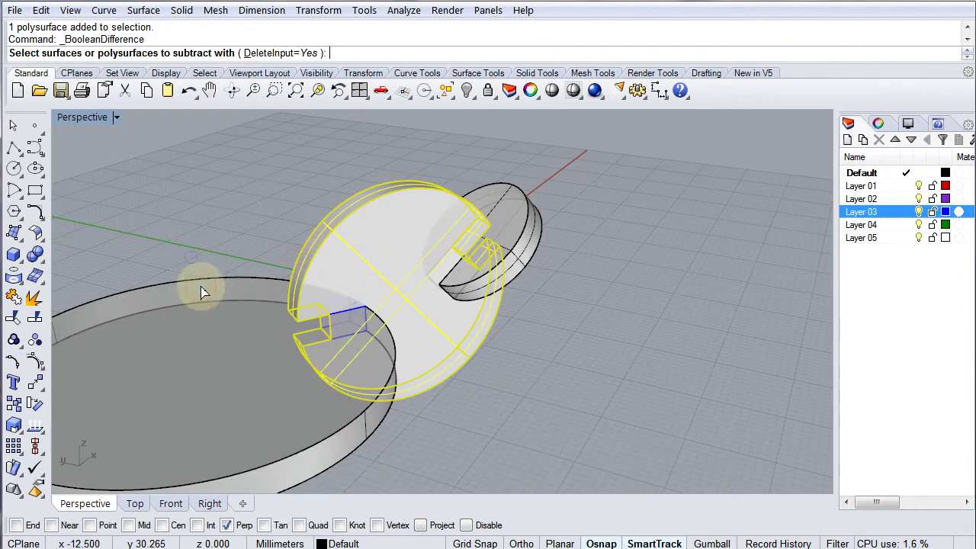
pyautogui.click(202, 288)
pyautogui.click(340, 326)
pyautogui.rightClick(347, 328)
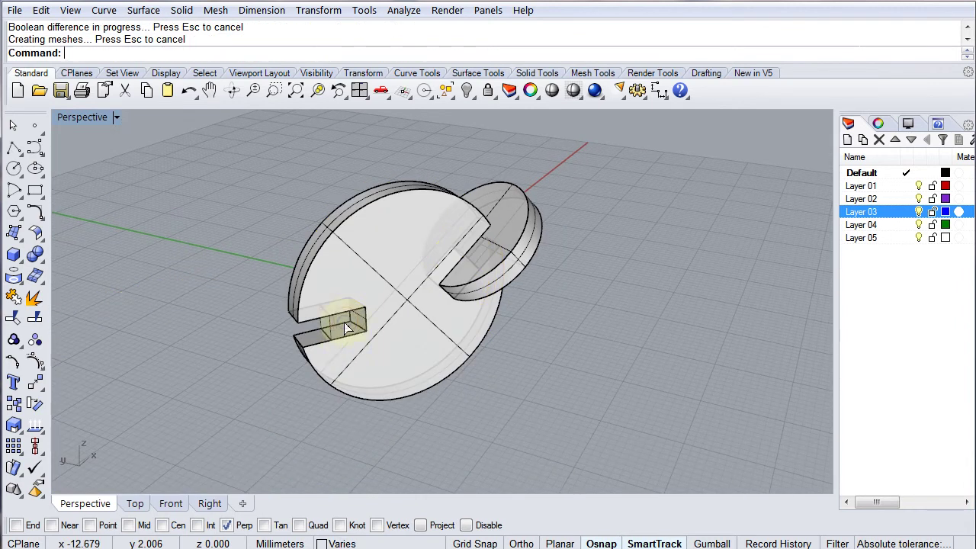
pyautogui.hotkey('ctrl', 'z')
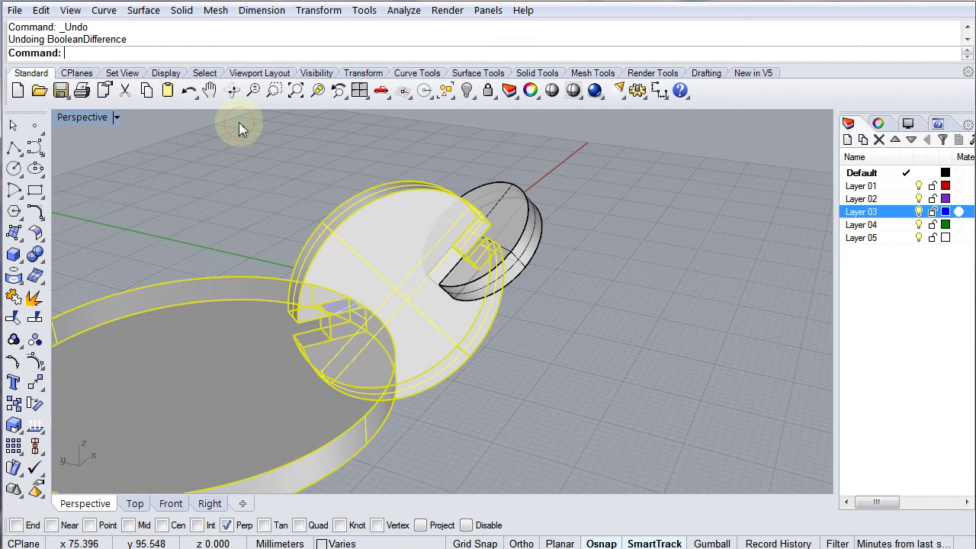
# - Clear the selection and subtract the remaining blue Layer 03 half from the large horizontal disc with Boolean difference
pyautogui.click(235, 192)
pyautogui.rightClick(236, 261)
pyautogui.click(229, 280)
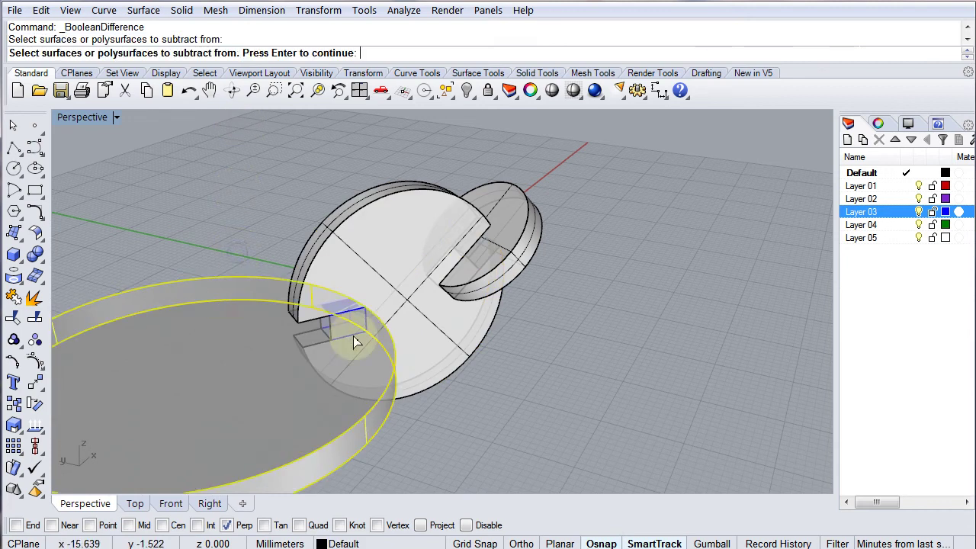
pyautogui.rightClick(361, 322)
pyautogui.click(359, 324)
pyautogui.rightClick(360, 323)
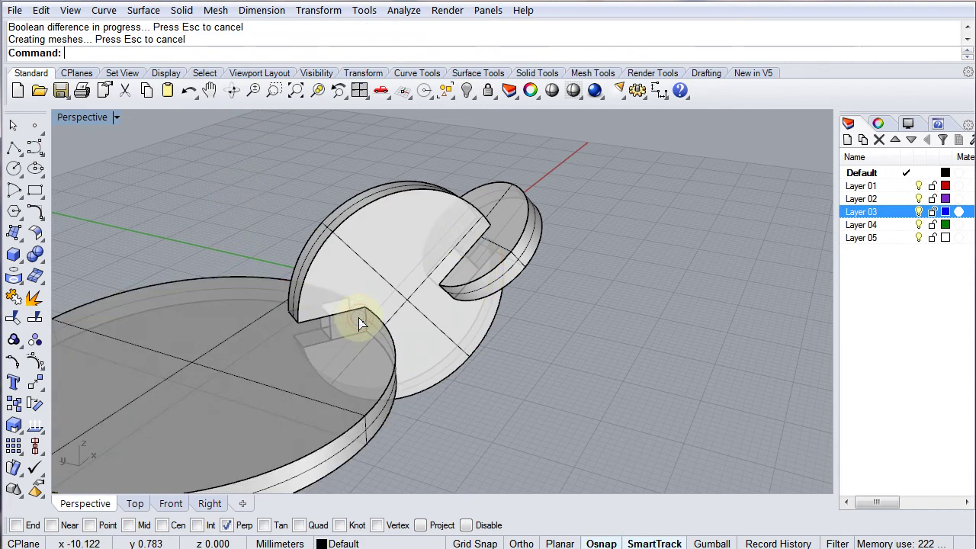
# - Select the notched discs one by one and examine how their slots interlock from several sides
pyautogui.click(377, 366)
pyautogui.click(401, 298)
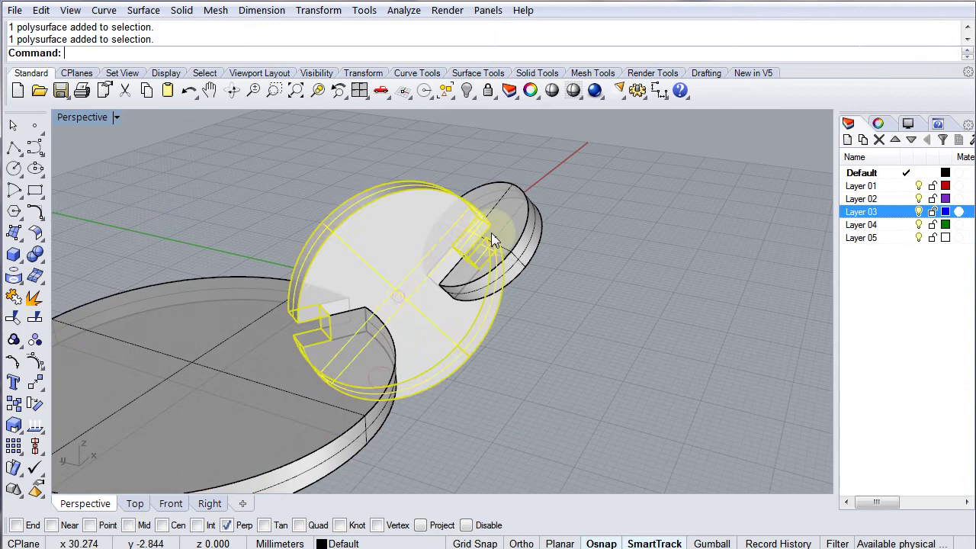
pyautogui.click(512, 229)
pyautogui.scroll(-3, 404, 305)
pyautogui.moveTo(404, 305); pyautogui.dragTo(298, 305, button='right')
pyautogui.scroll(3, 450, 211)
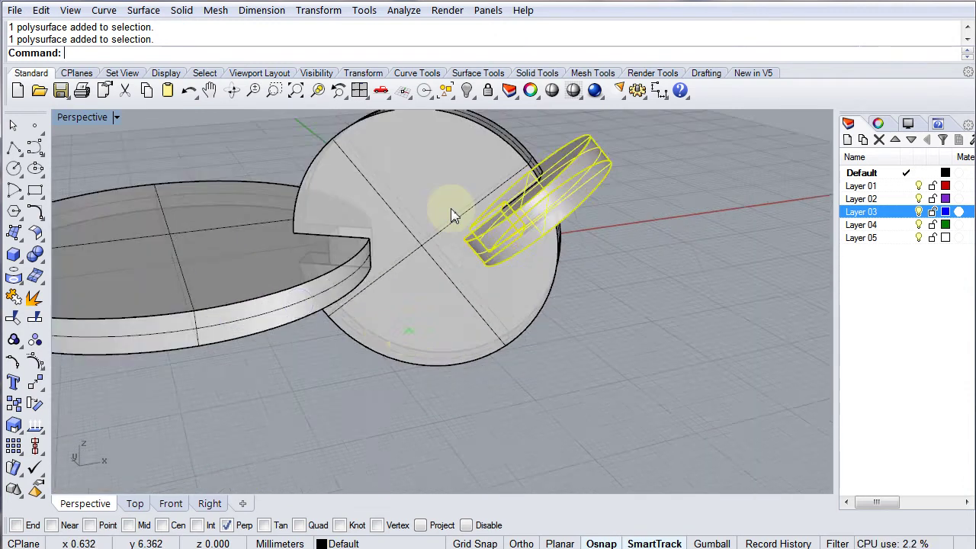
pyautogui.moveTo(490, 299); pyautogui.dragTo(293, 323, button='right')
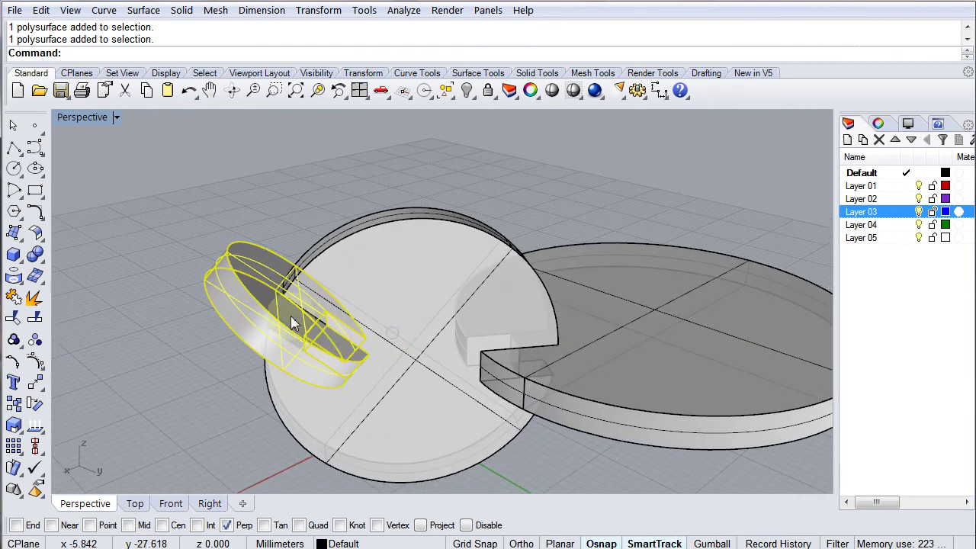
pyautogui.moveTo(567, 429); pyautogui.dragTo(445, 347, button='right')
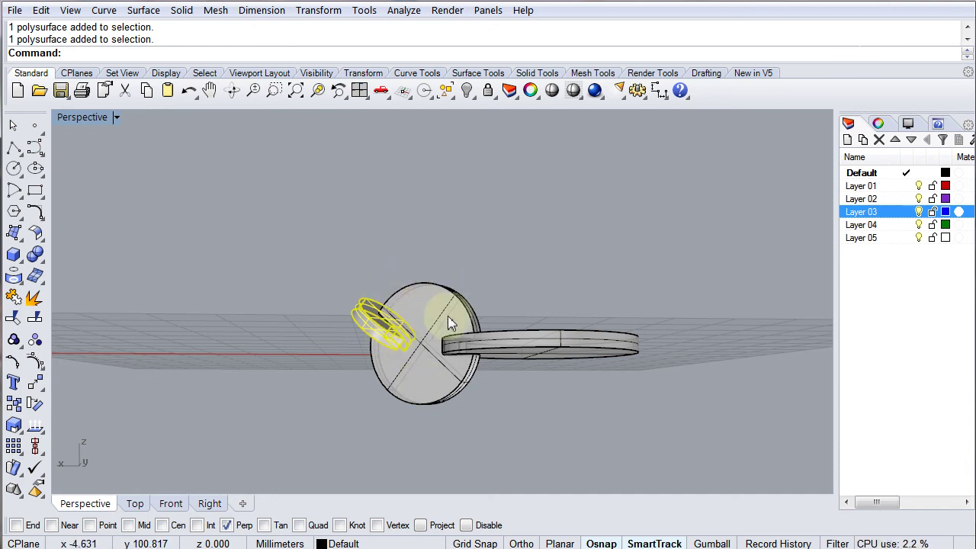
pyautogui.moveTo(445, 322); pyautogui.dragTo(732, 397, button='right')
pyautogui.rightClick(732, 395)
pyautogui.moveTo(616, 374); pyautogui.dragTo(427, 347, button='right')
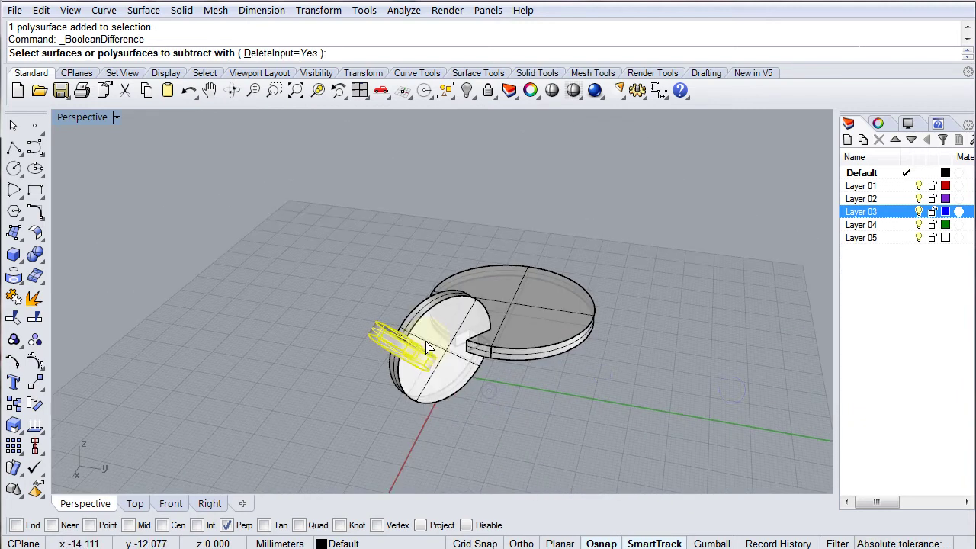
pyautogui.scroll(5, 435, 349)
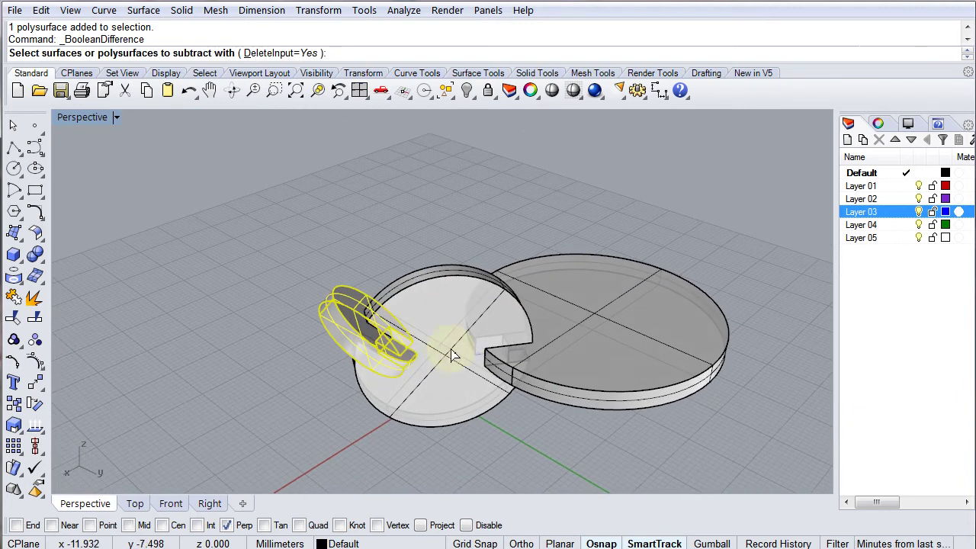